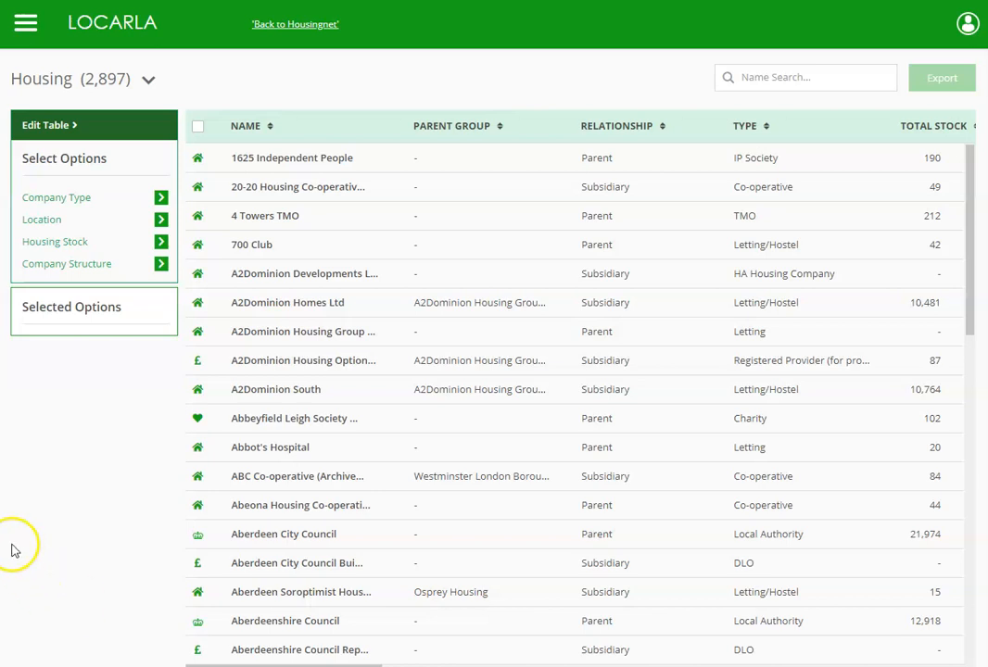
Clear the housing table's selected columns and add Number of Employees from the Profile category
left_click(54, 128)
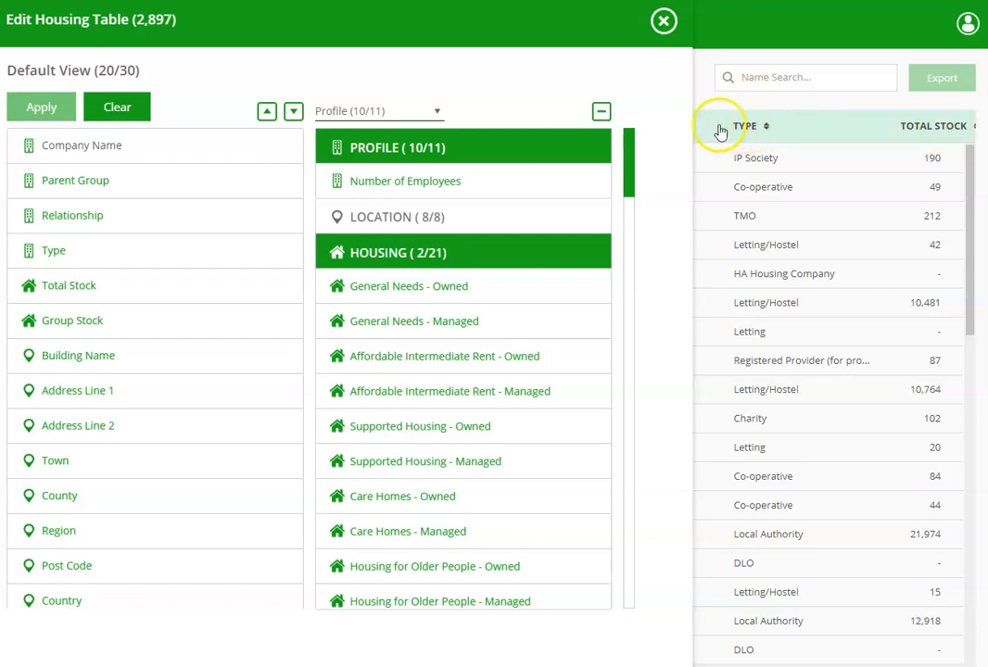
left_click(116, 107)
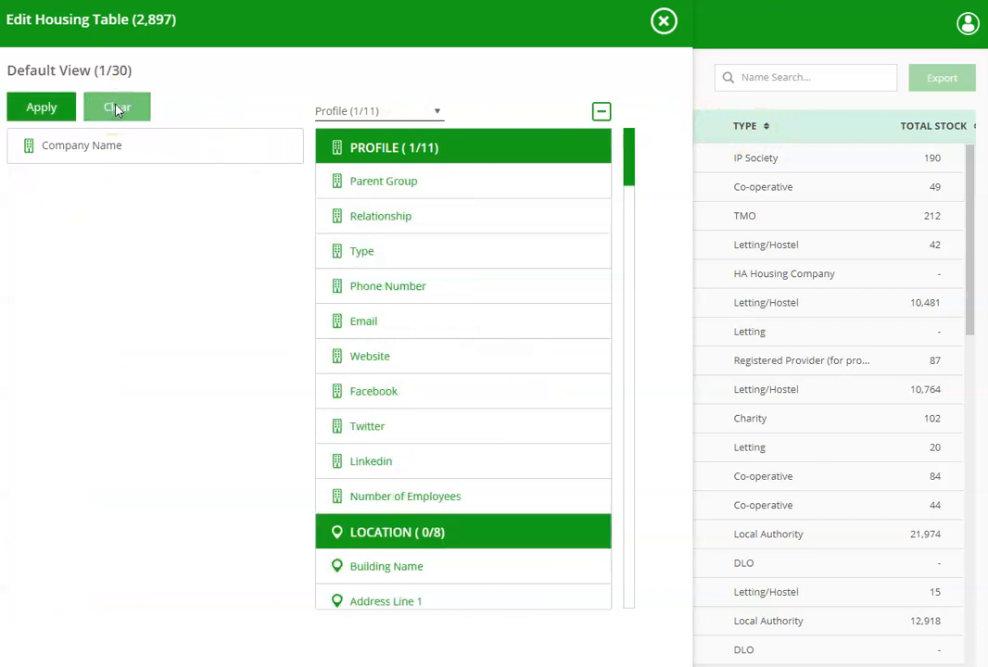
left_click(601, 113)
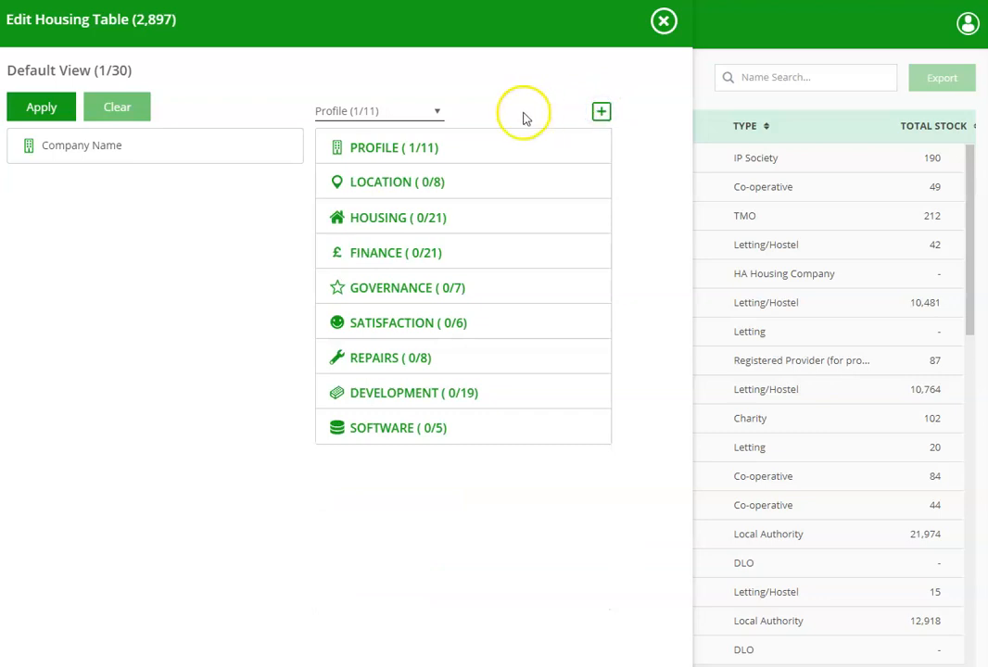
left_click(464, 150)
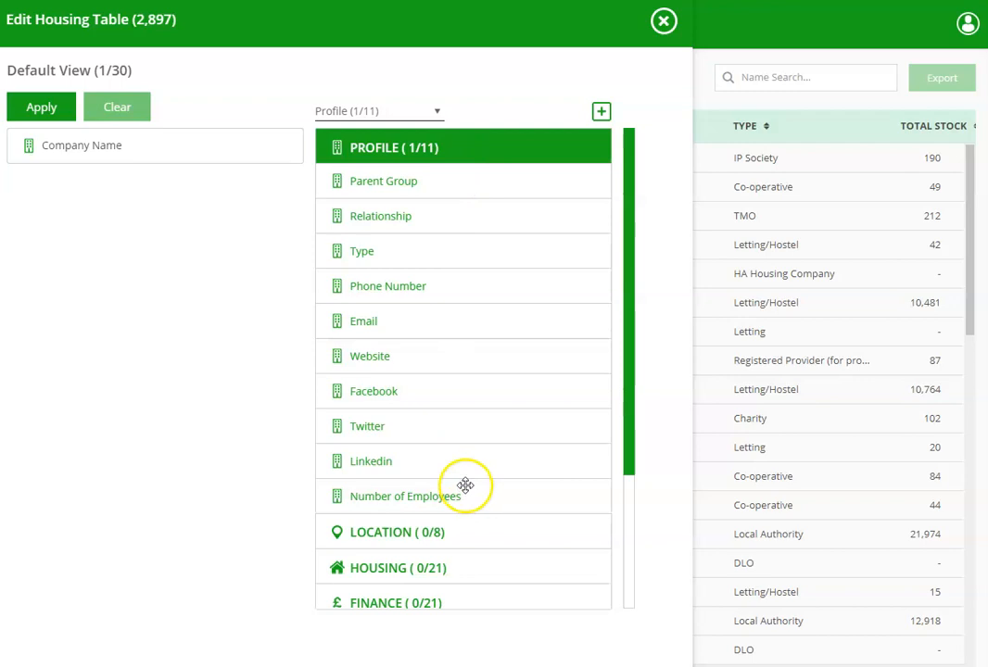
left_click_drag(474, 496, 237, 302)
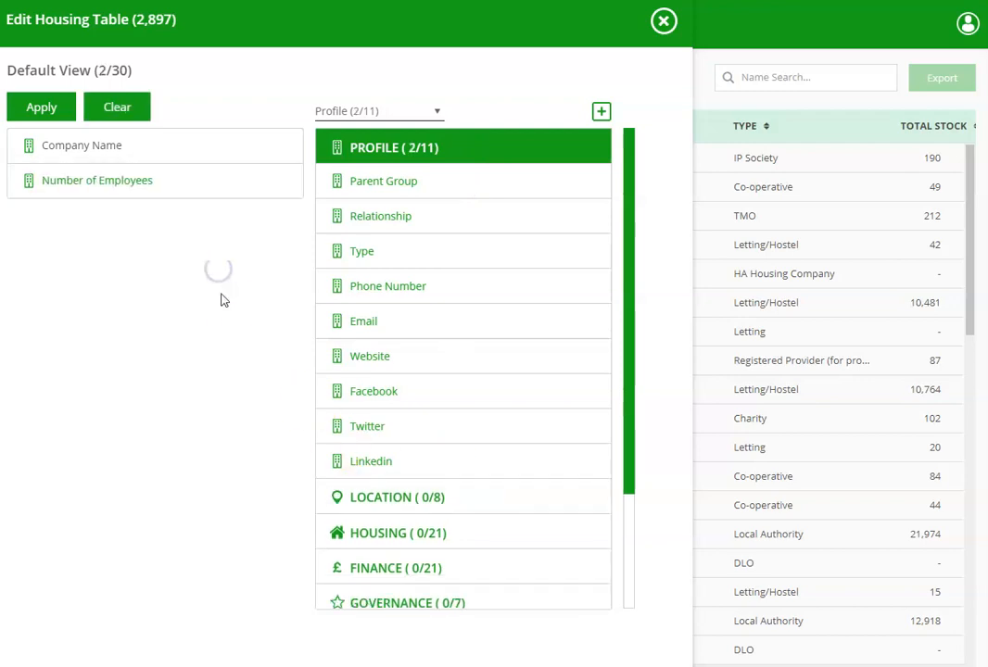
left_click(496, 146)
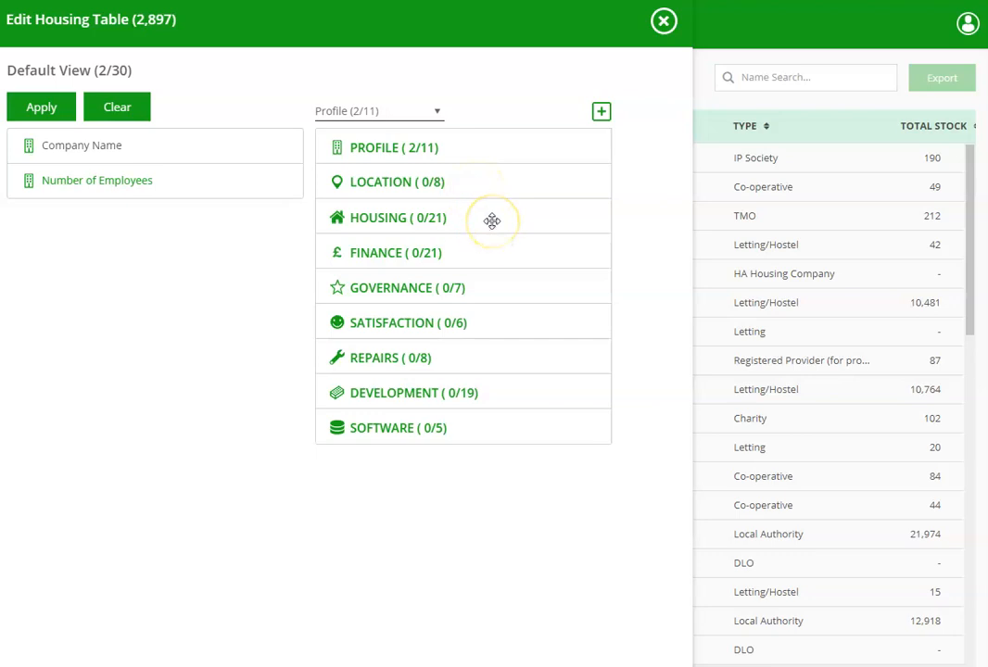
Add Group Stock, General Needs - Owned and Affordable Intermediate Rent - Owned from the Housing category to the table columns
left_click(492, 220)
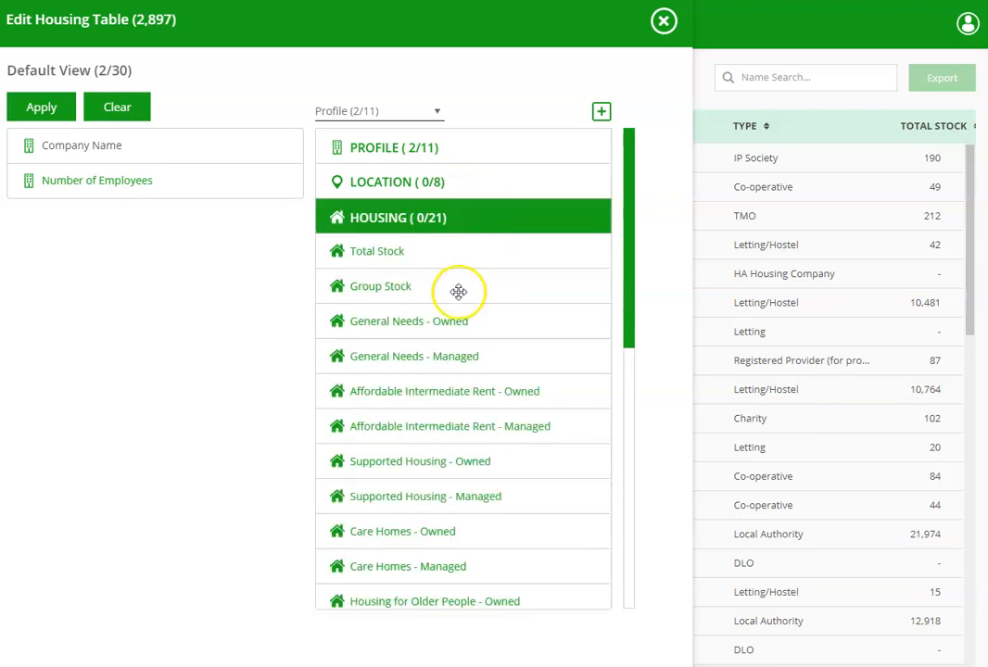
left_click_drag(458, 292, 132, 227)
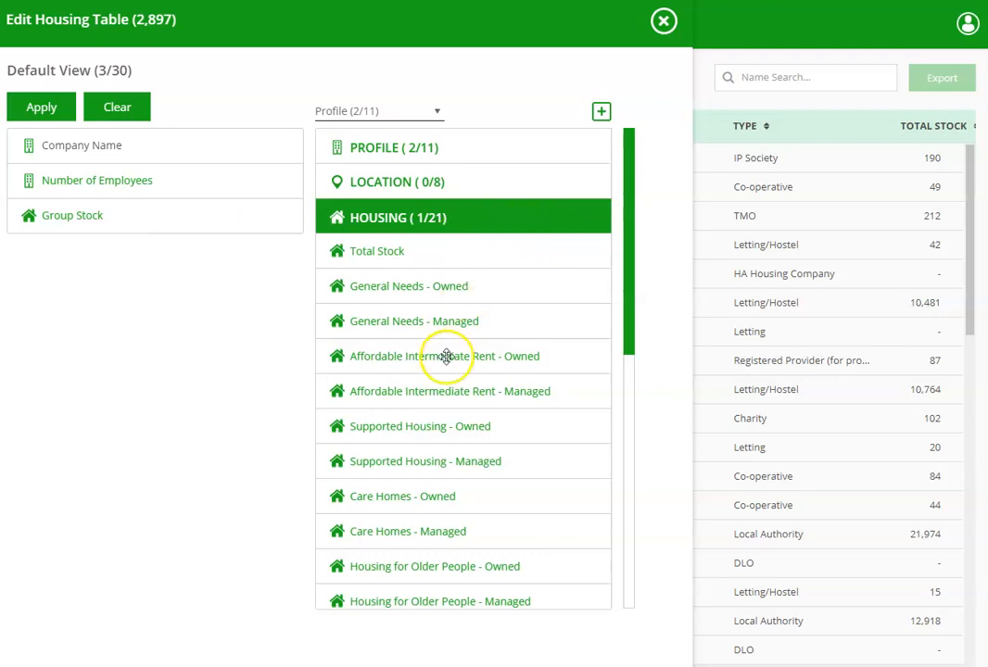
left_click_drag(407, 285, 130, 259)
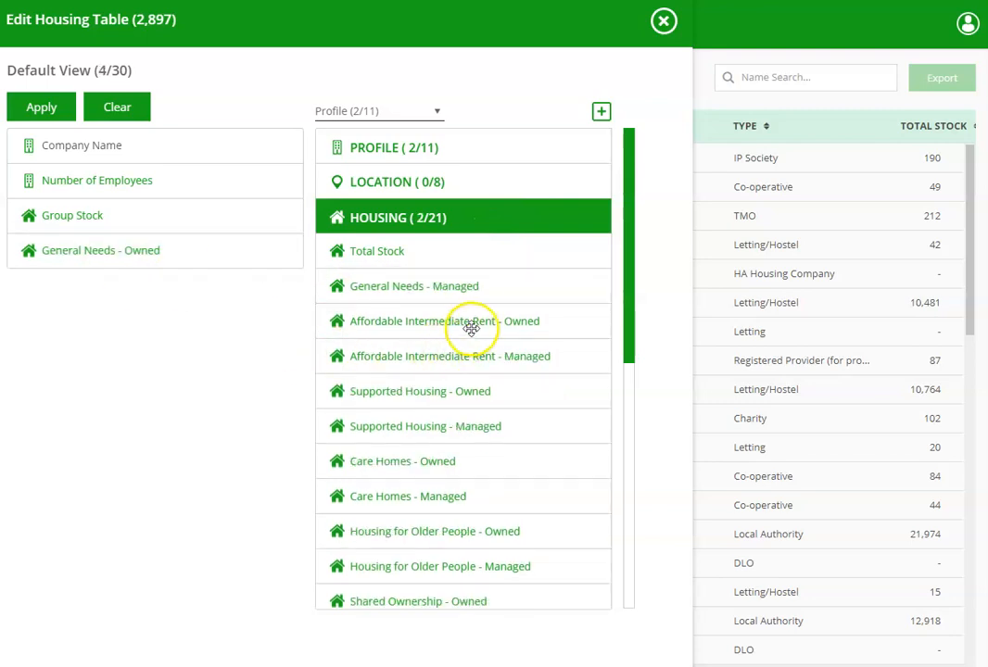
left_click_drag(467, 322, 231, 278)
left_click(490, 226)
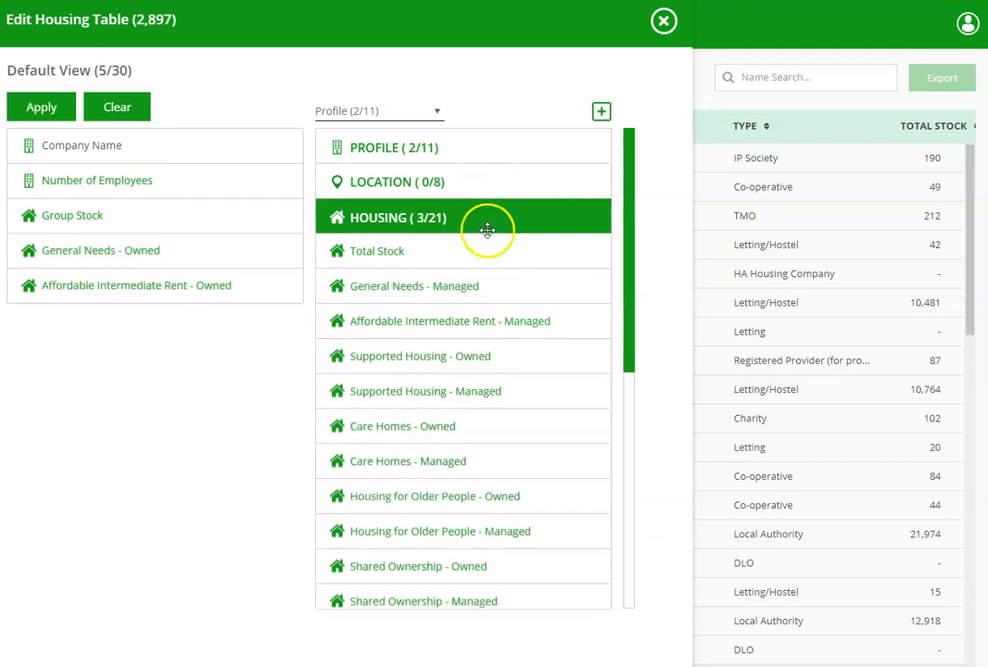
Add the Finance columns Turnover, Operating Surplus, Routine Repairs and Maintenance Expenditure, Major Repairs Expenditure and Responsive Repairs Cost per Home
left_click(463, 255)
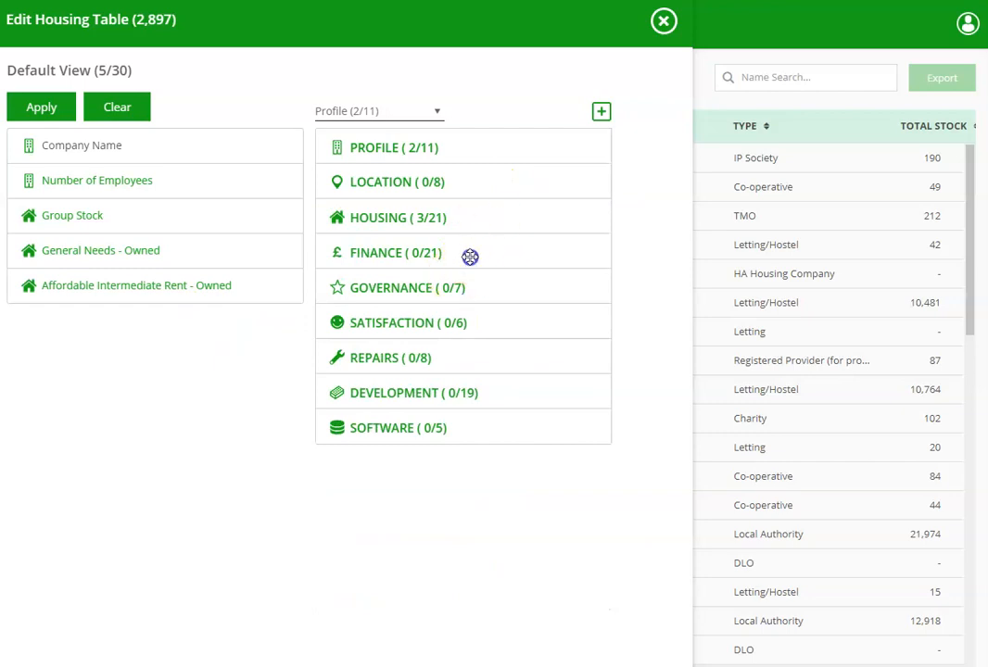
left_click_drag(458, 283, 198, 347)
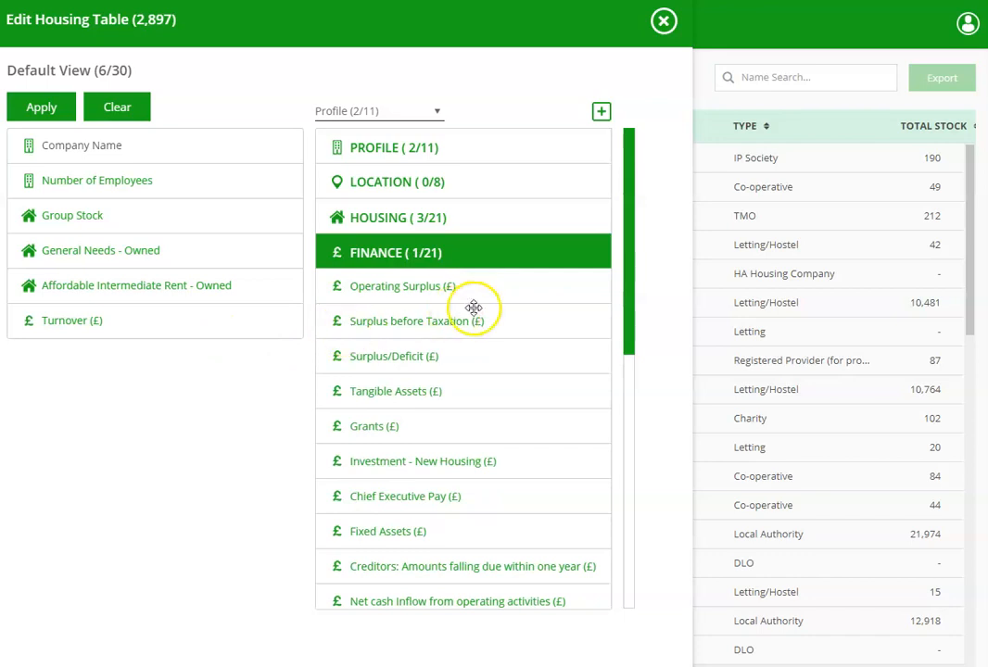
left_click_drag(489, 293, 181, 388)
scroll(578, 437, "down", 5)
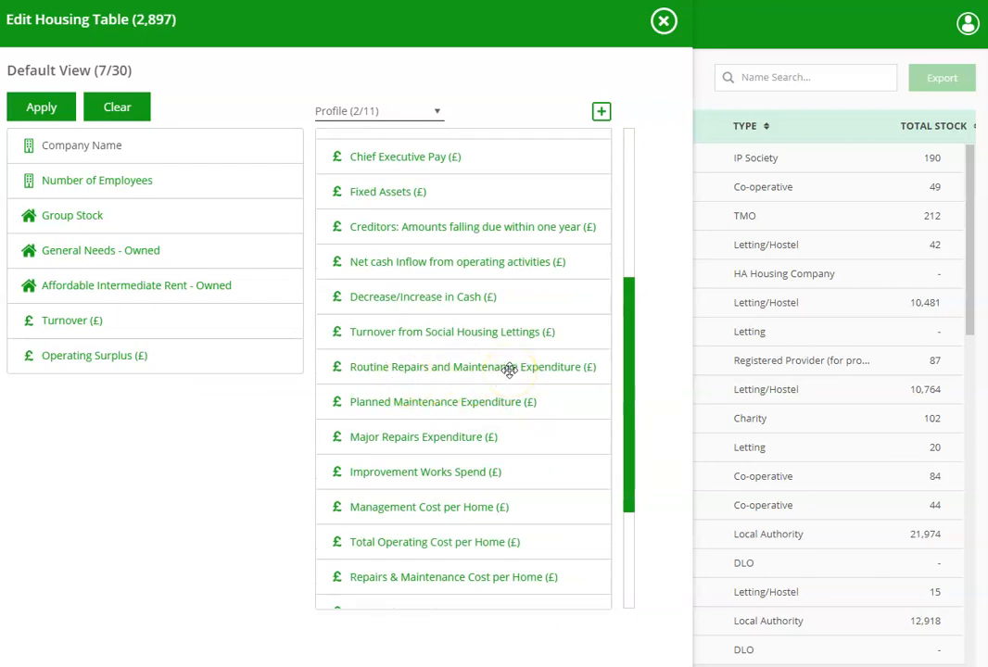
left_click_drag(510, 371, 255, 410)
left_click_drag(380, 413, 263, 427)
left_click_drag(403, 502, 222, 491)
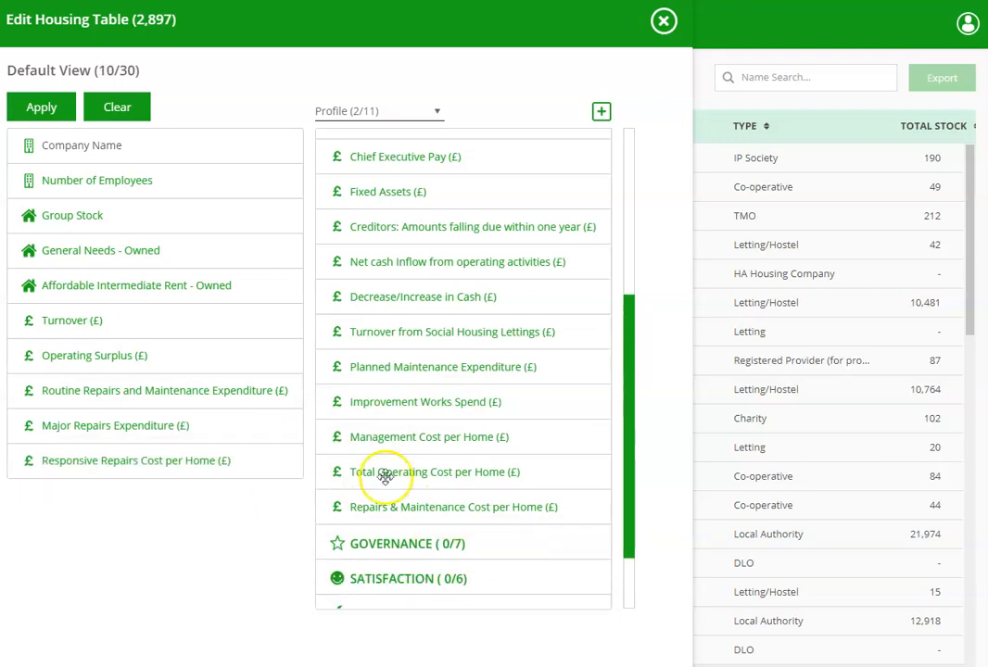
Add Service Provided by HA (%) and Repairs & Maintenance (%) from the Satisfaction category to the table columns
scroll(507, 507, "down", 2)
left_click(509, 505)
scroll(511, 482, "down", 5)
left_click(491, 398)
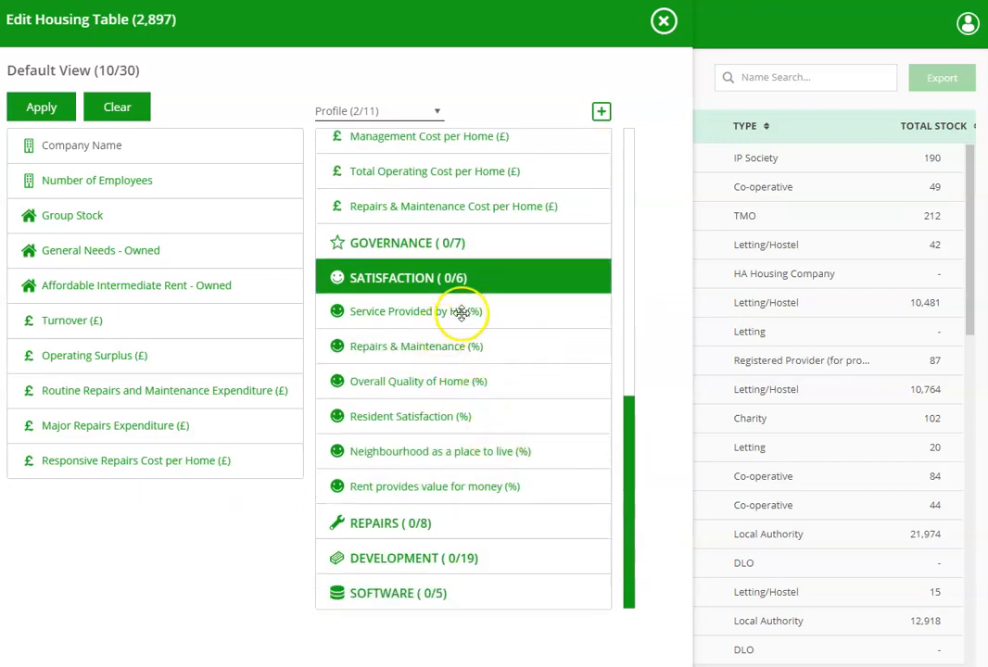
left_click_drag(487, 312, 205, 496)
left_click_drag(489, 348, 197, 549)
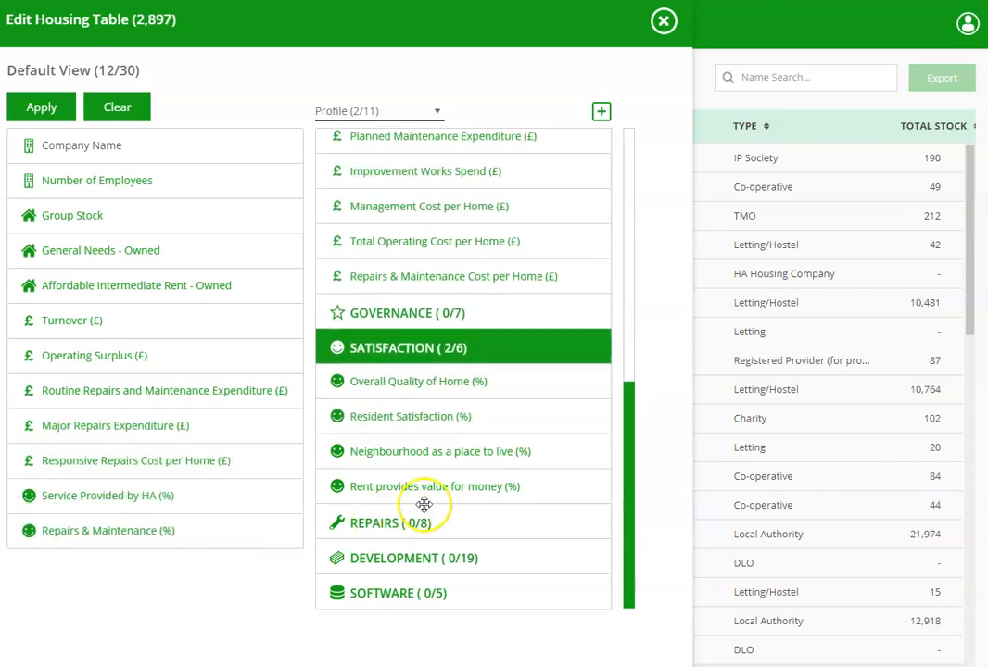
Add the entire Repairs category at once, apply the new column layout and review the columns across the housing table
left_click(510, 523)
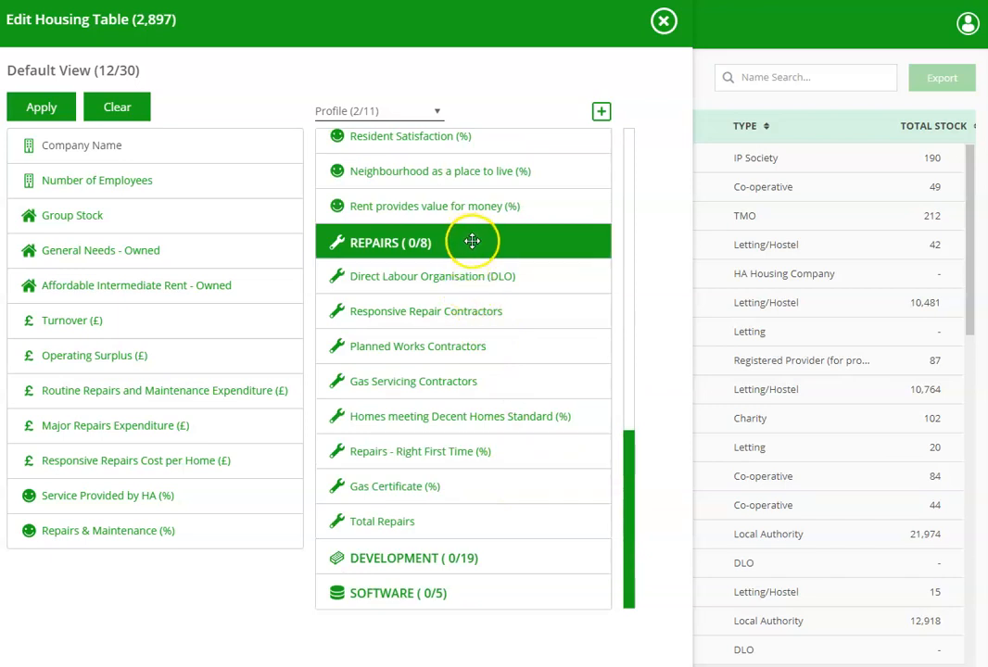
left_click_drag(468, 240, 130, 589)
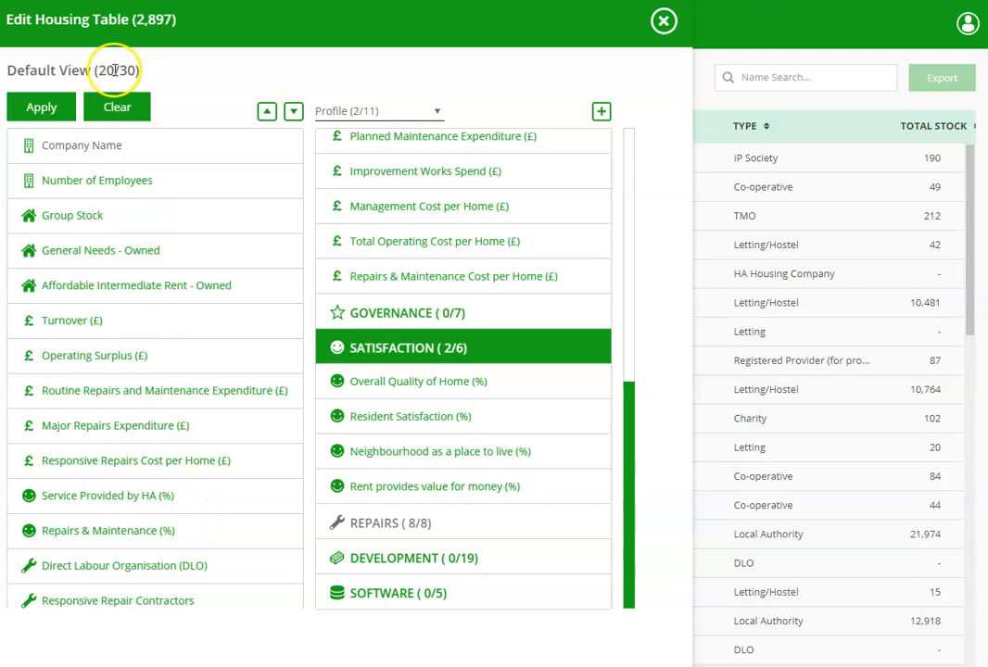
left_click(30, 111)
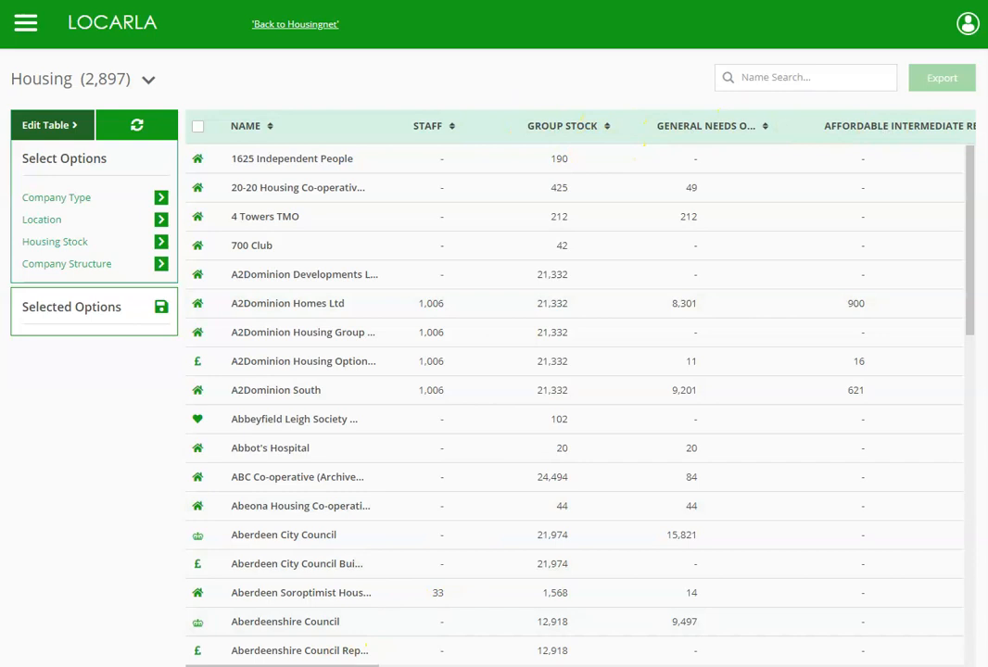
scroll(575, 390, "right", 10)
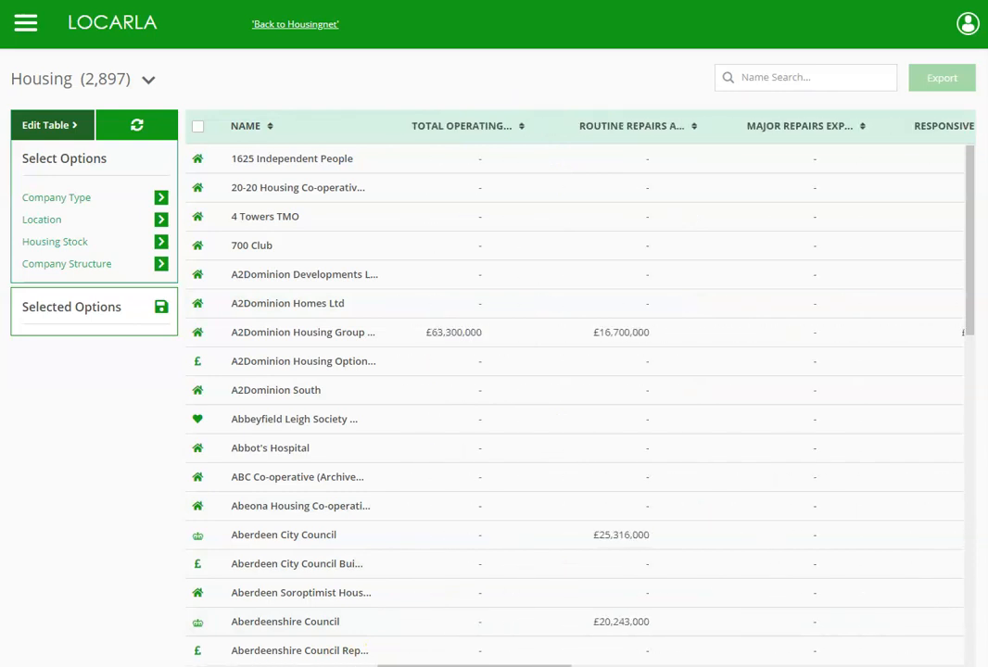
scroll(575, 389, "right", 3)
scroll(575, 389, "left", 8)
scroll(574, 389, "left", 10)
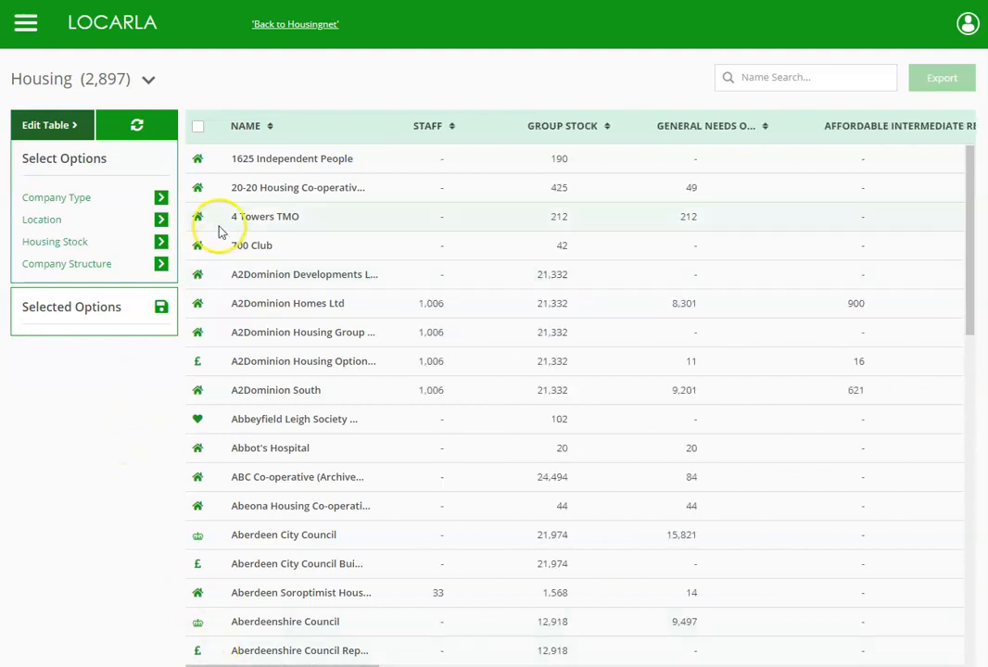
Turn on row selection, search company names for "a2" and select A2Dominion Housing Group
left_click(198, 128)
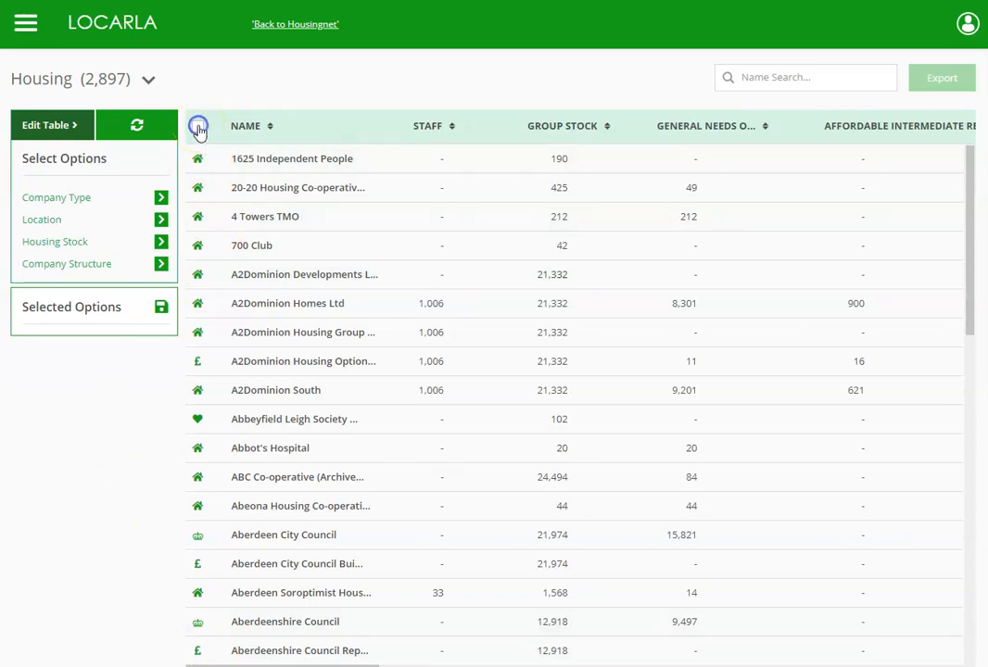
left_click(783, 76)
type("a2")
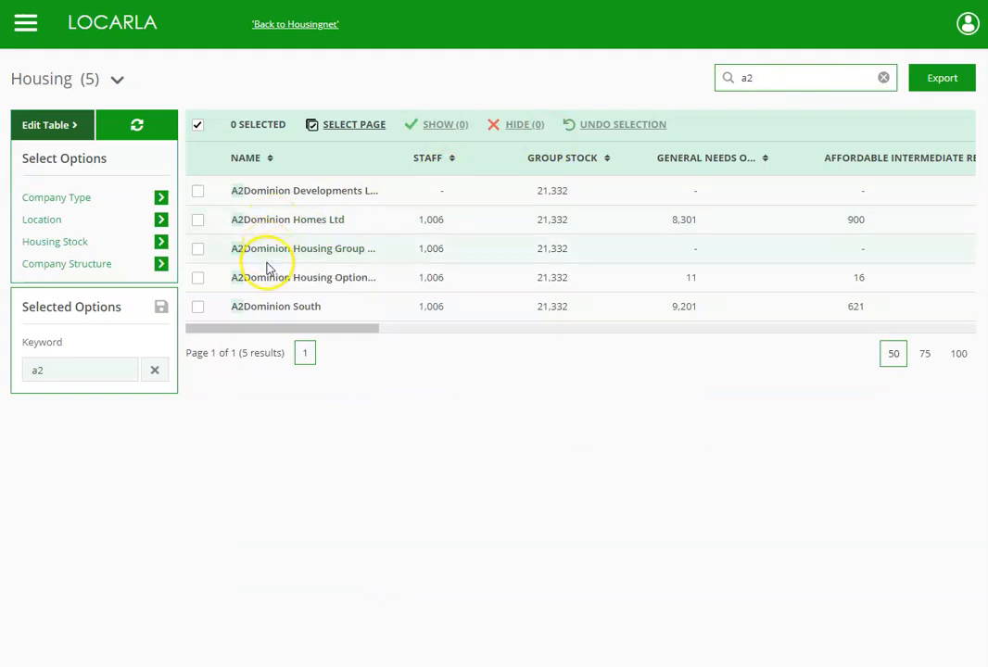
left_click(198, 251)
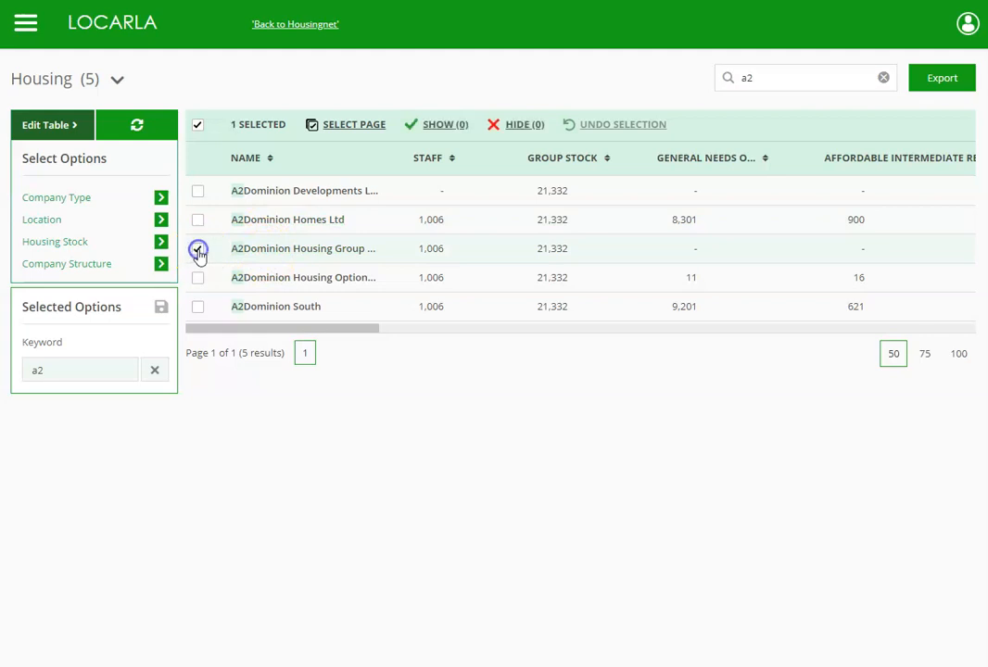
Find Catalyst Housing Limited and Clarion Housing Group with the name searches "catalyst" and "clarion", adding both to the selection
left_click(803, 75)
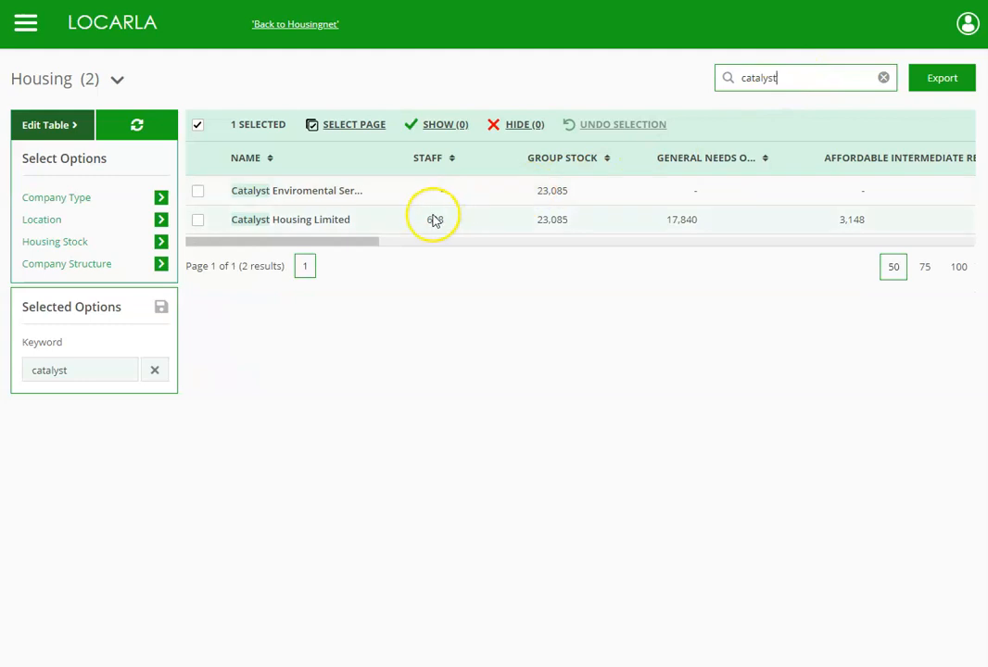
left_click(199, 223)
left_click(794, 77)
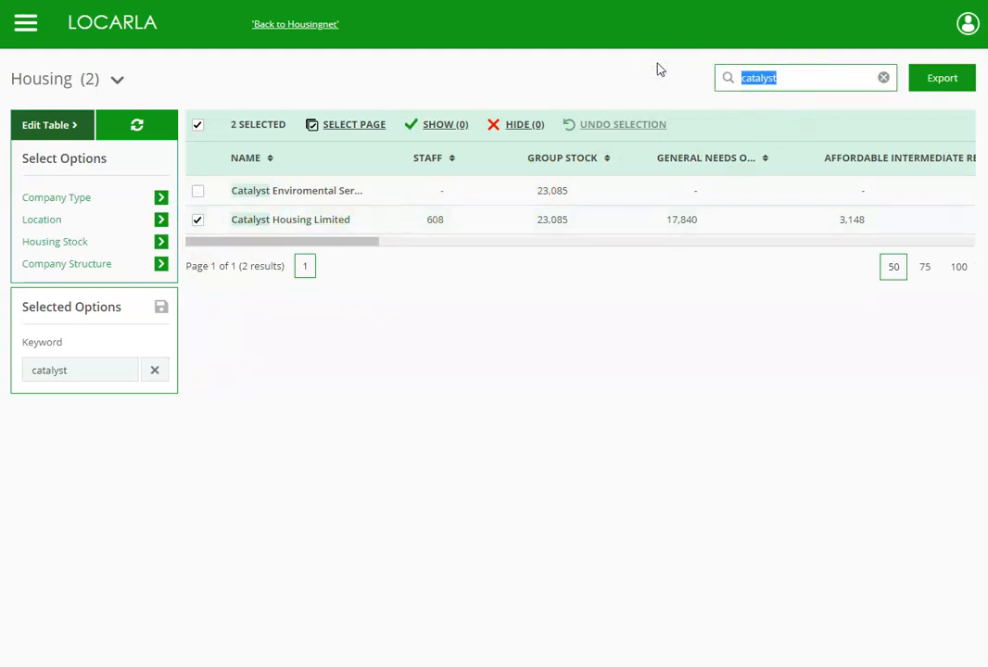
type("clarion")
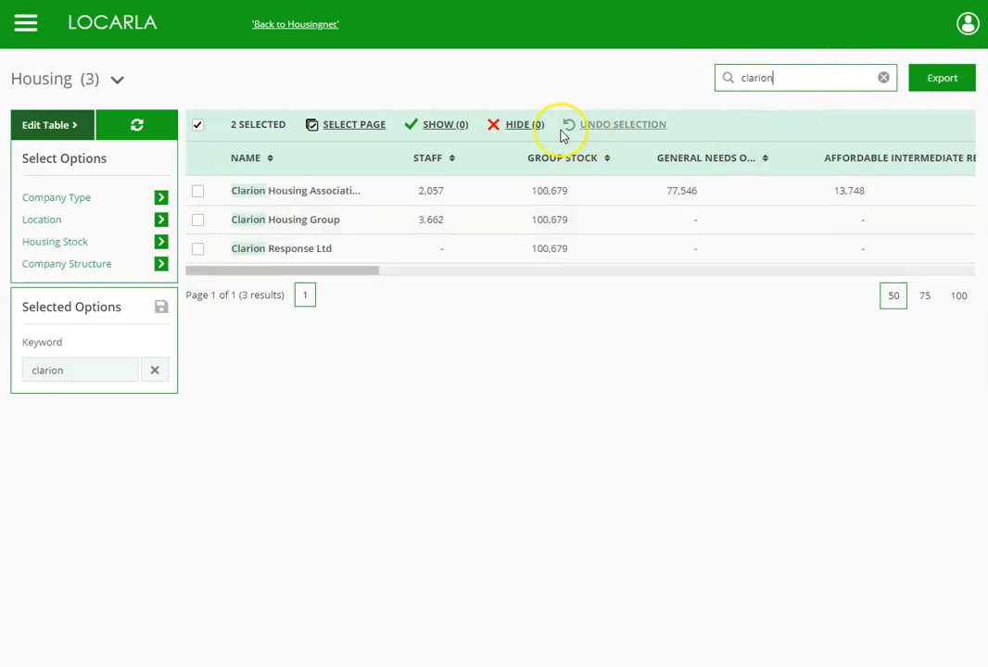
left_click(197, 221)
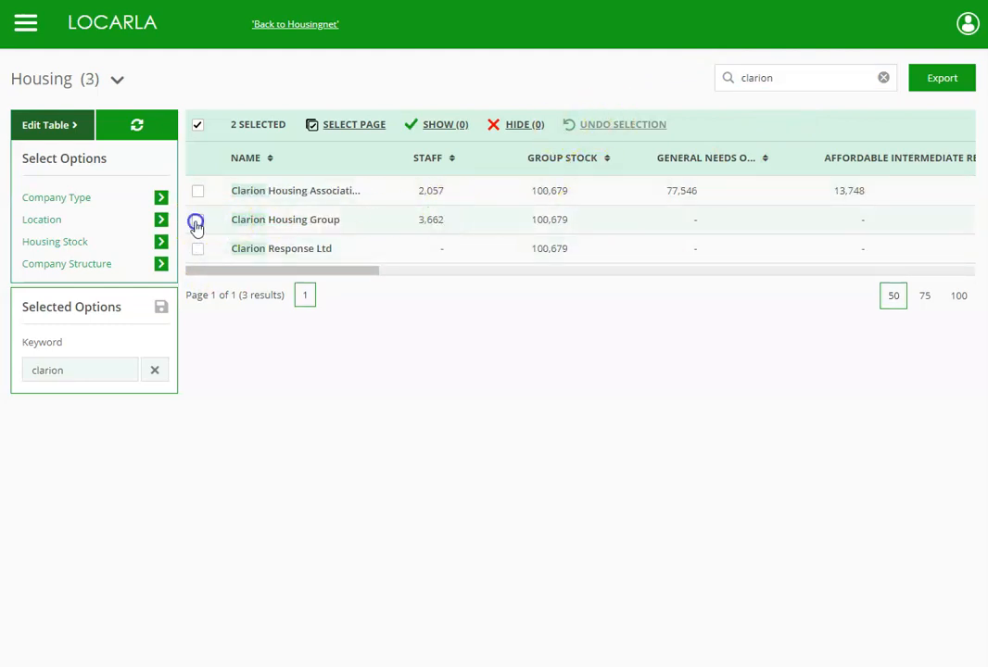
Show only the selected companies in the table and save this table under the name G15
left_click(247, 131)
left_click(448, 126)
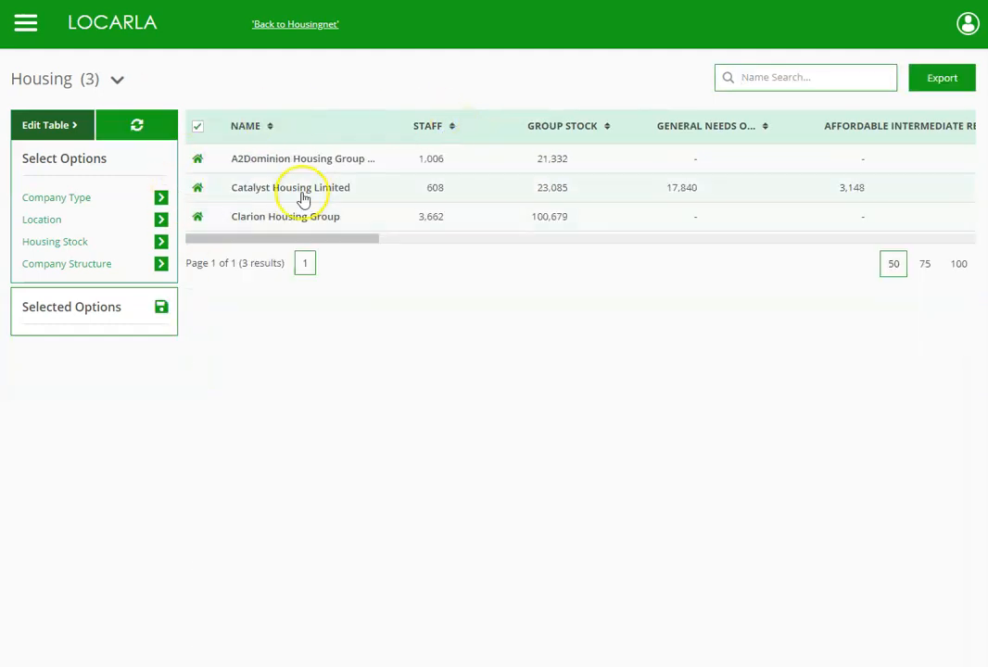
left_click(161, 310)
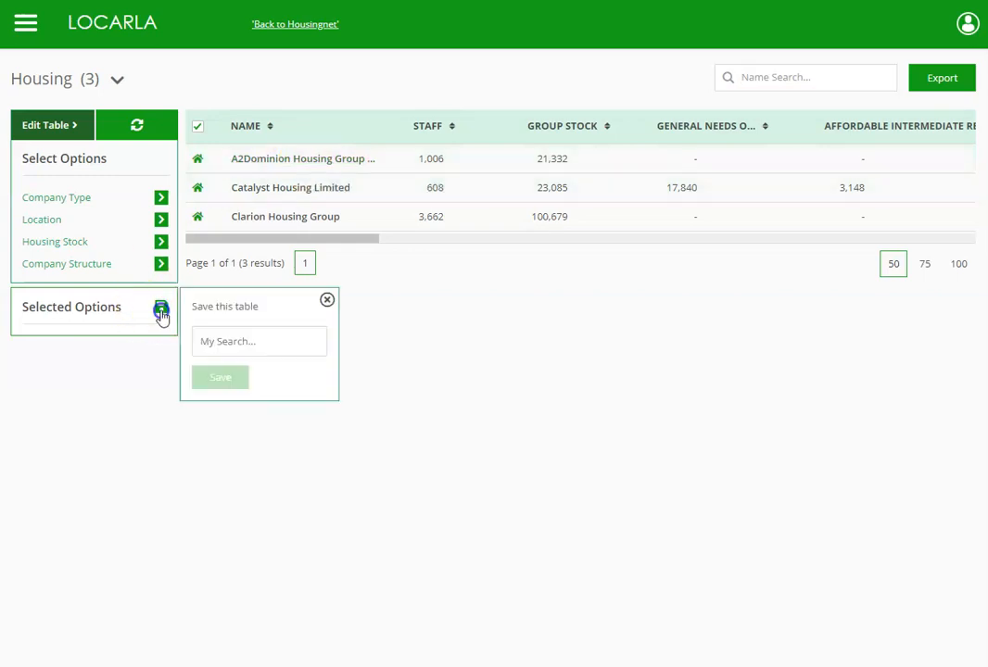
left_click(238, 339)
type("G")
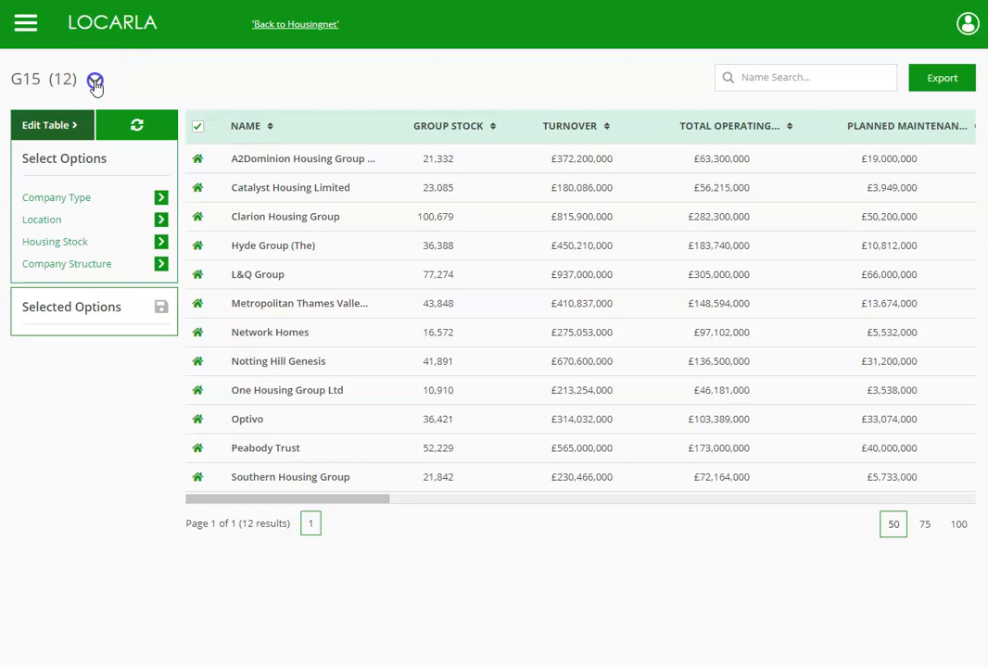
Check the list of saved tables, and sort the G15 table by Name and by Group Stock
left_click(94, 83)
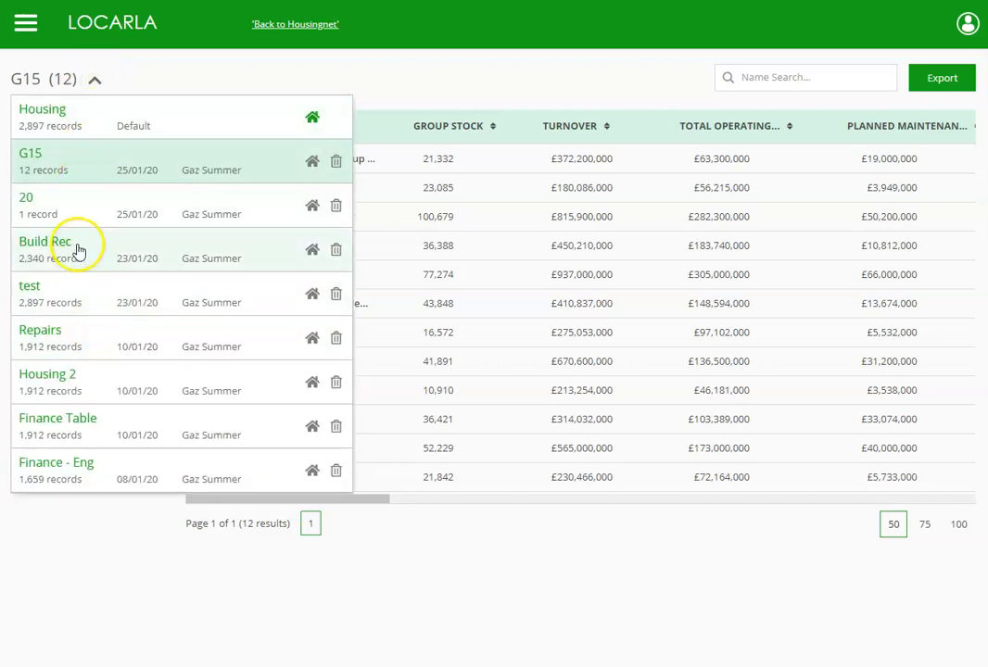
left_click(164, 81)
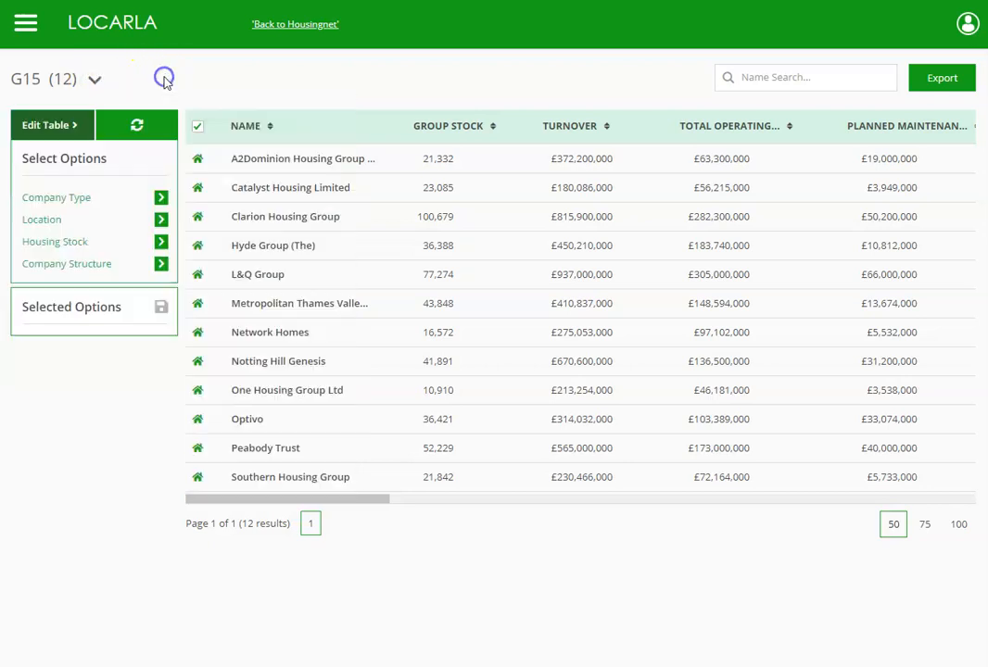
left_click(253, 128)
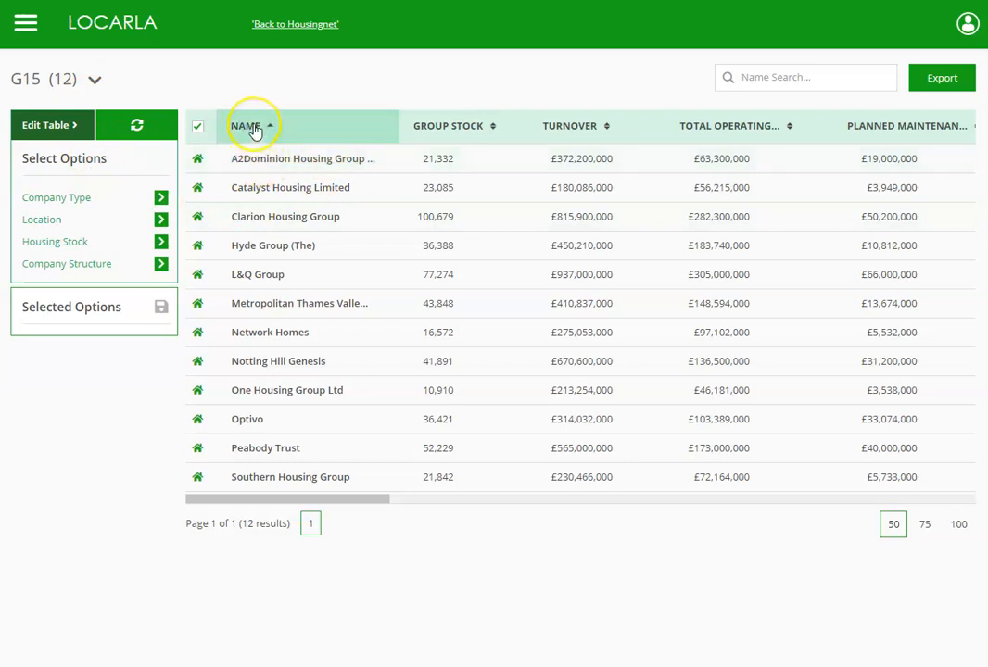
left_click(450, 128)
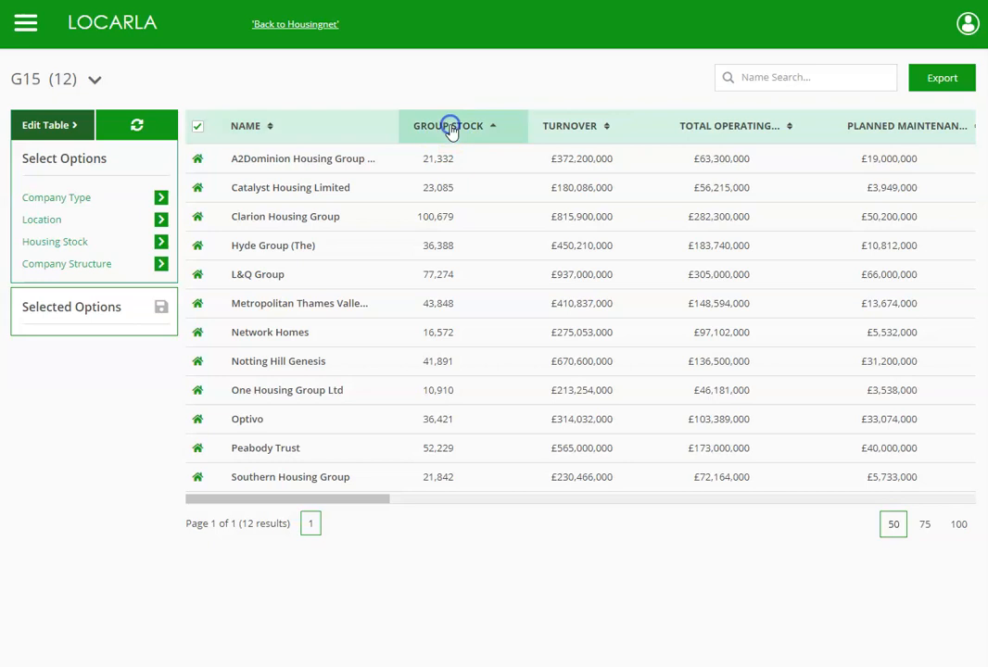
Sort the G15 table by Group Stock from largest to smallest
left_click(451, 132)
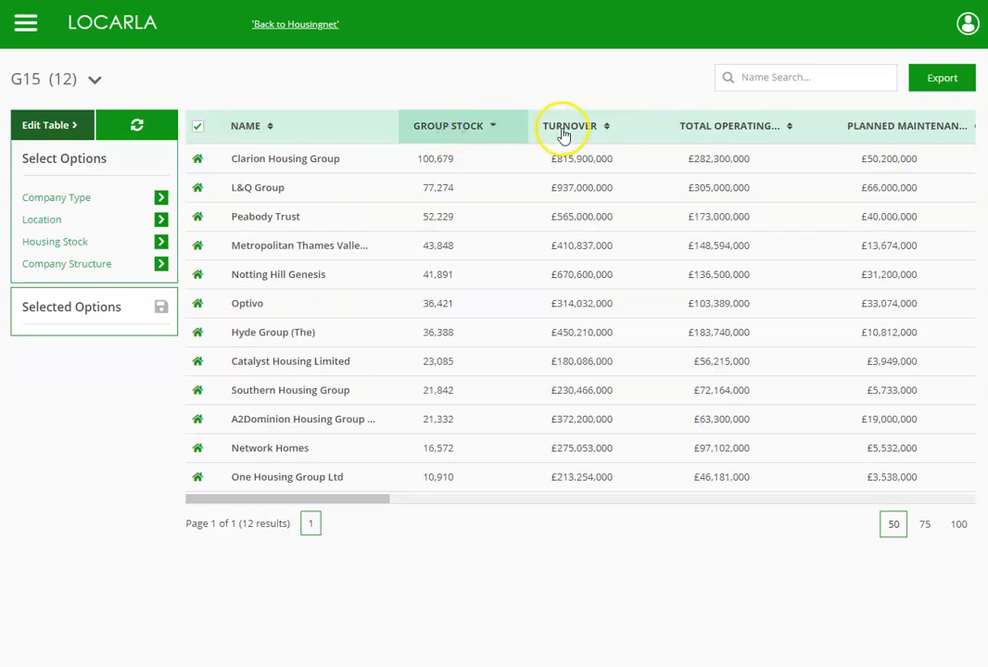
left_click_drag(302, 507, 263, 504)
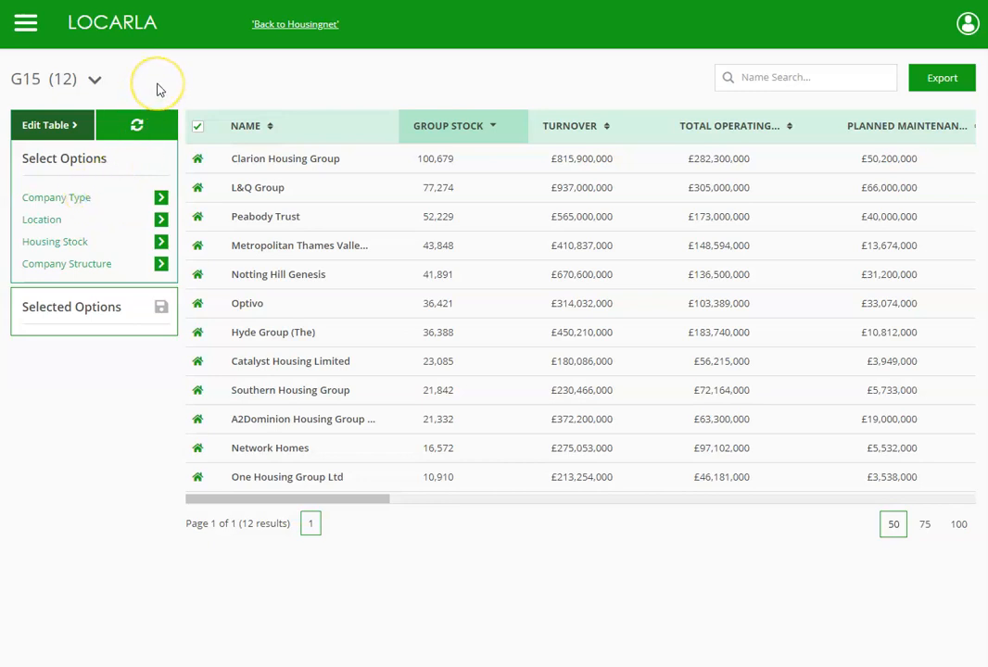
Reset to the full Housing table and filter it to Housing Association companies in England's North West region
left_click(137, 126)
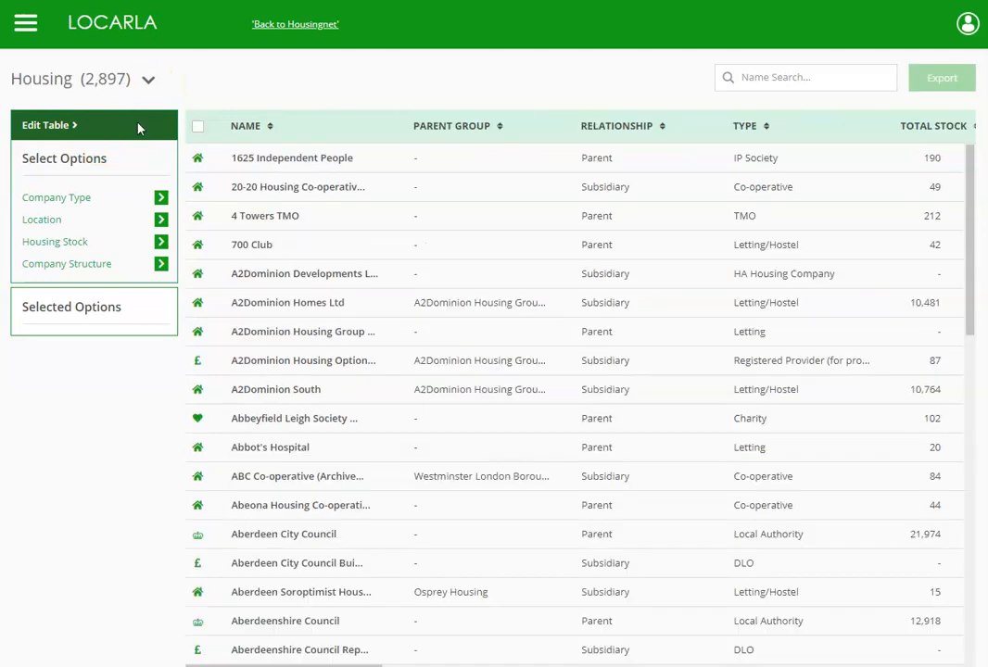
left_click(55, 199)
left_click(262, 167)
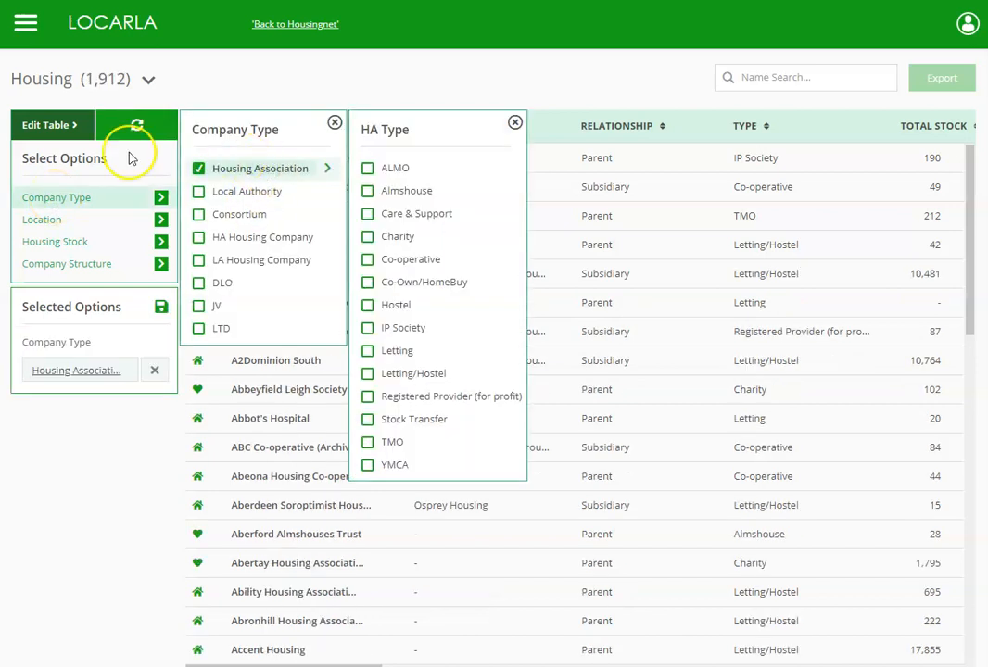
left_click(46, 220)
left_click(228, 168)
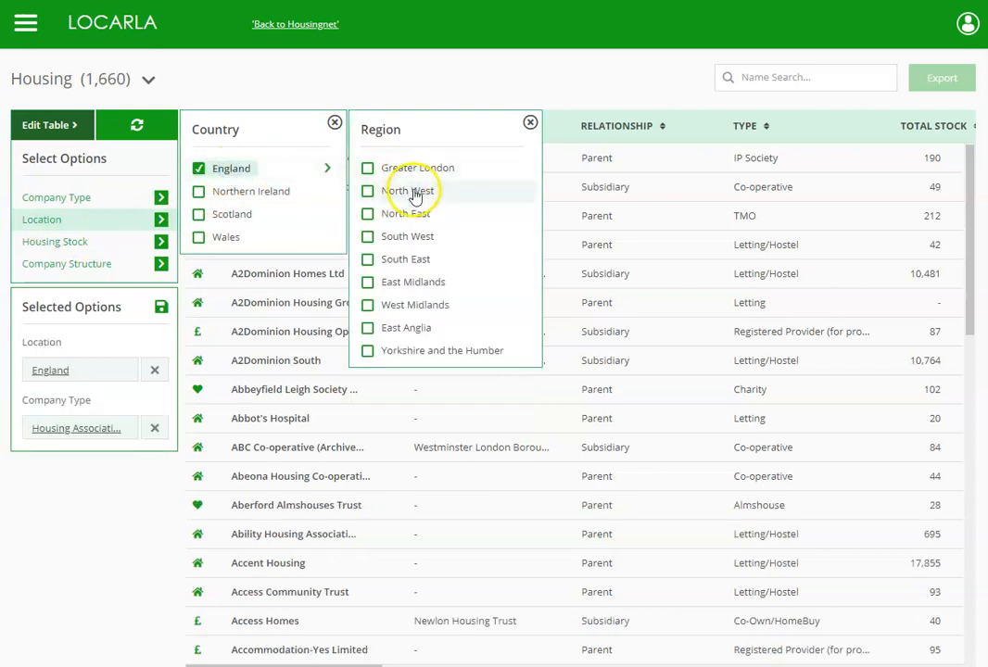
left_click(414, 195)
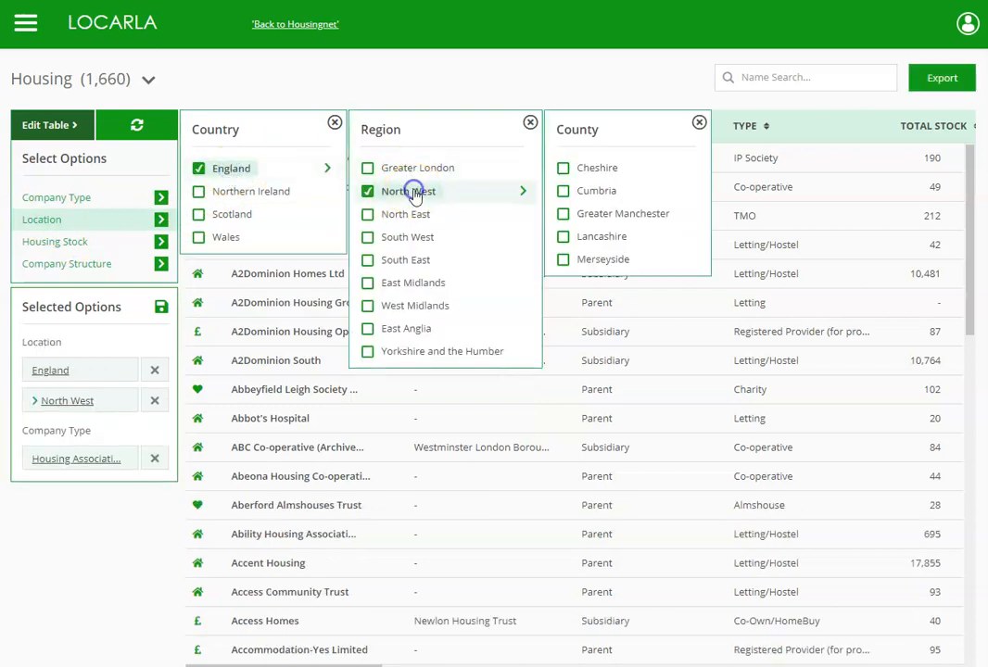
left_click(126, 532)
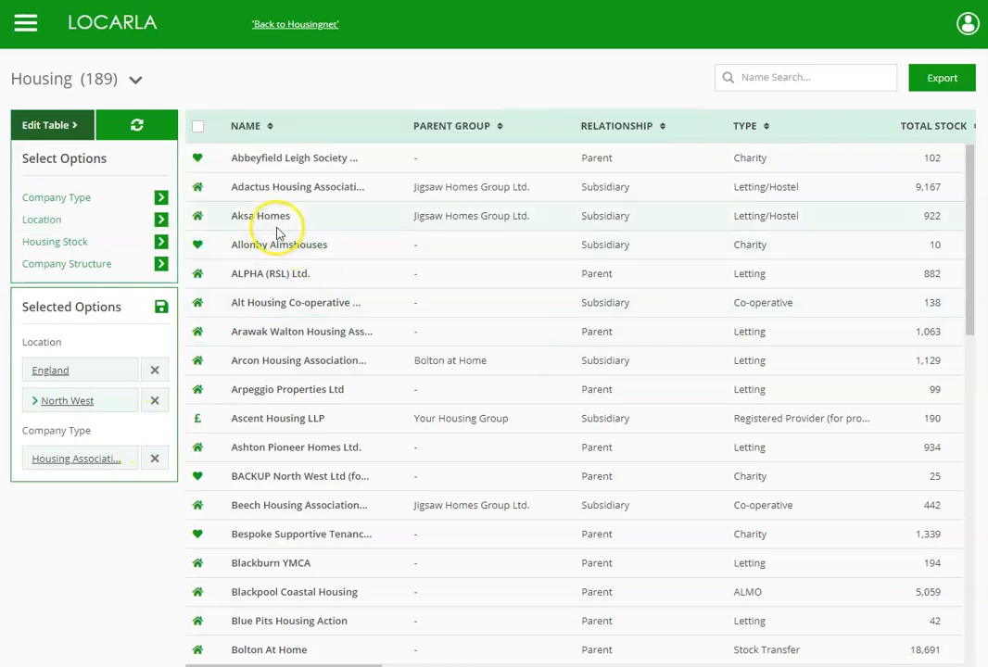
Turn on row selection, sort the companies by Total Stock in ascending order and select the whole page
left_click(198, 130)
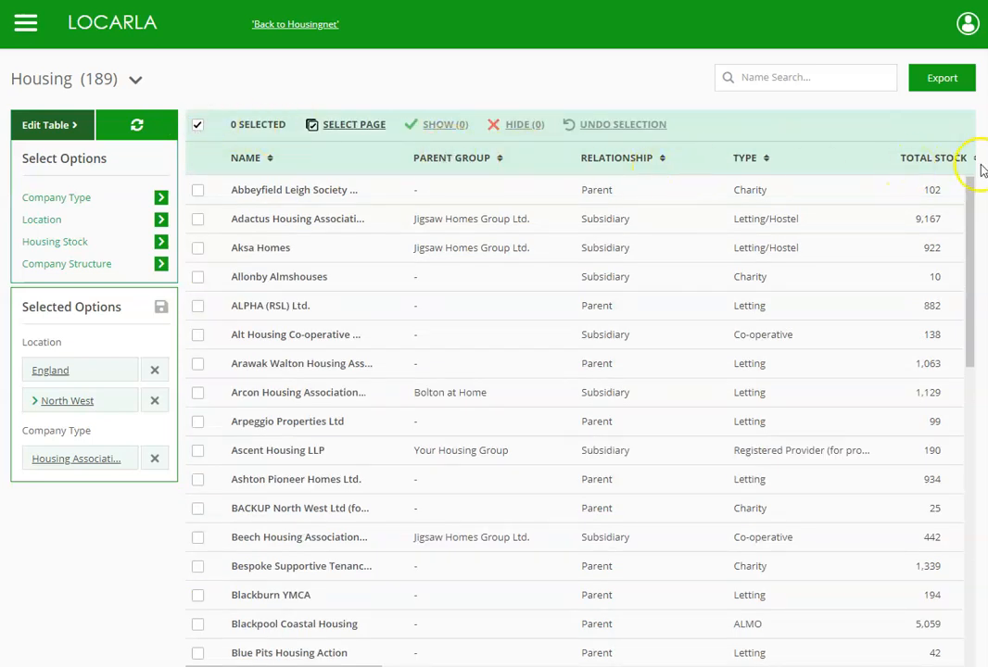
left_click(949, 159)
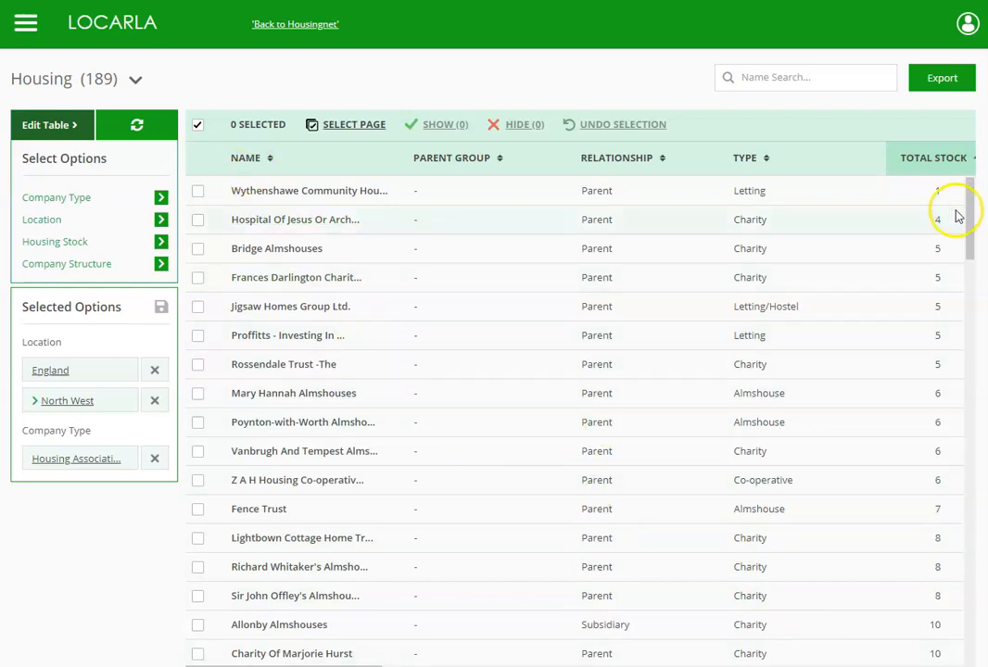
mouse_move(965, 205)
left_mouse_down()
mouse_move(973, 644)
mouse_move(979, 205)
left_mouse_up()
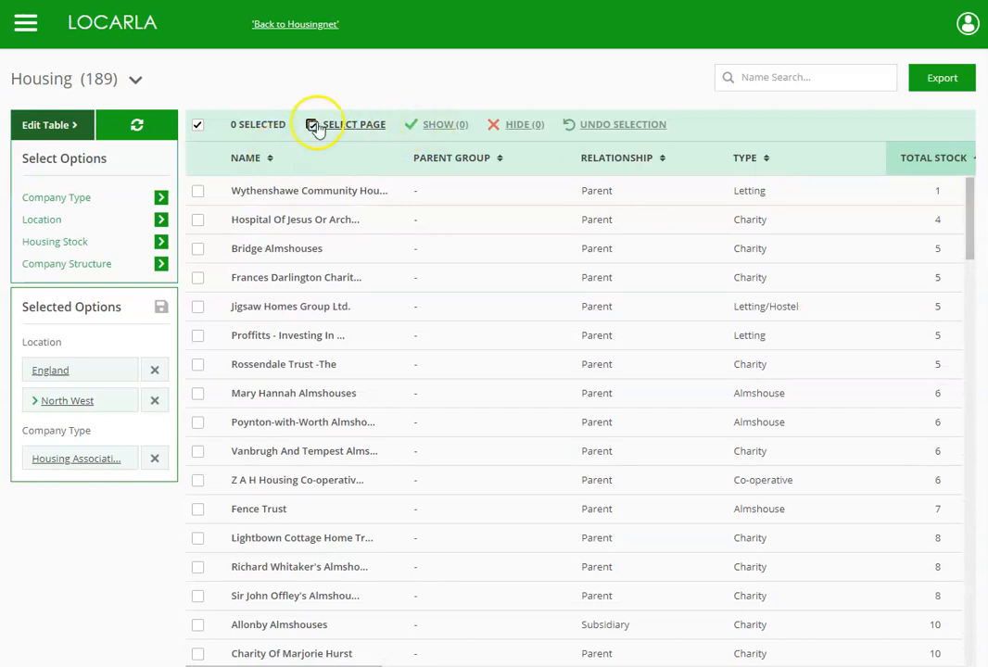
left_click(359, 130)
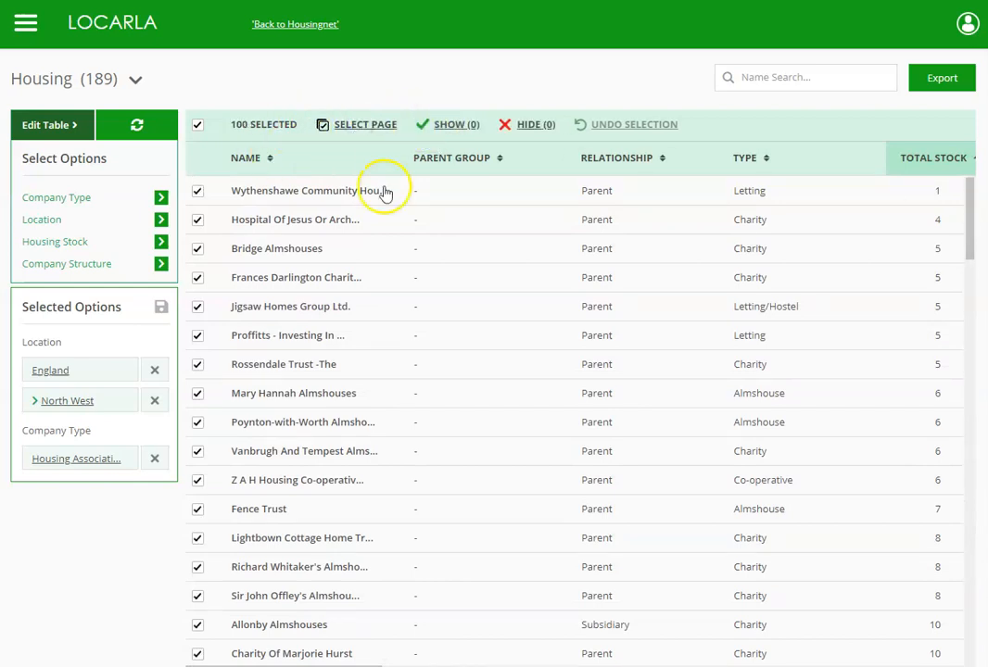
Deselect the six companies at the end of the page with a total stock above 200, and hide the remaining selected ones
left_click_drag(965, 216, 970, 635)
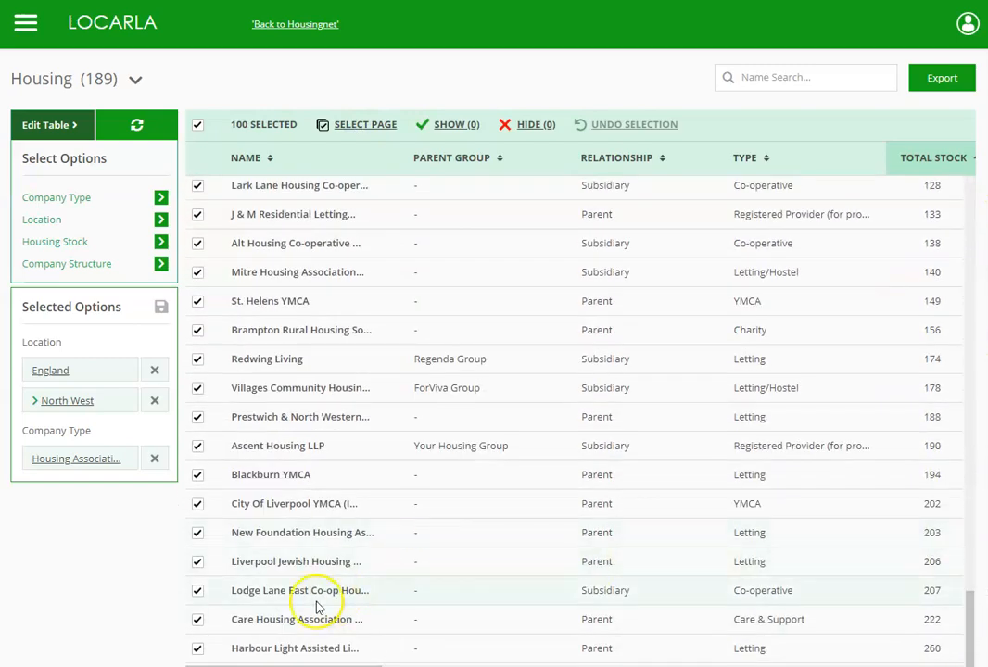
left_click(198, 648)
left_click(197, 621)
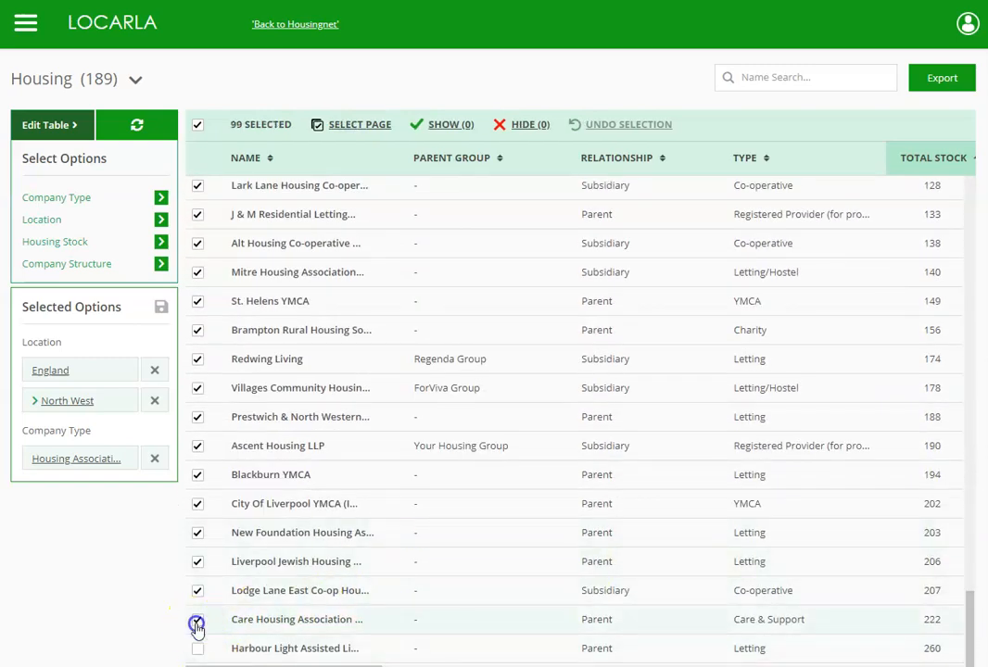
left_click(197, 592)
left_click(198, 561)
left_click(197, 531)
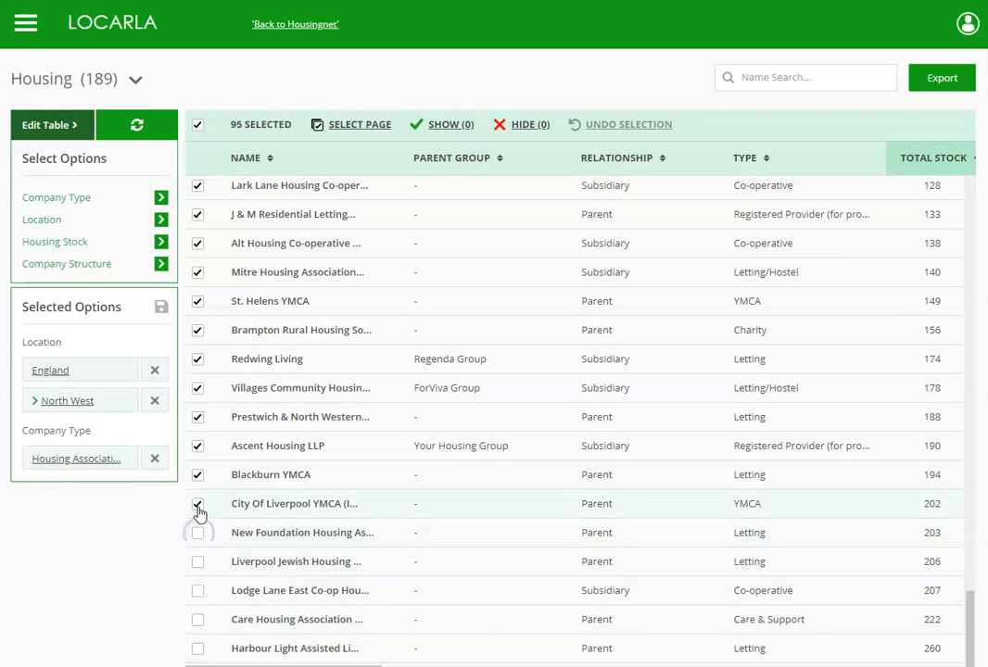
left_click(197, 503)
left_click(533, 126)
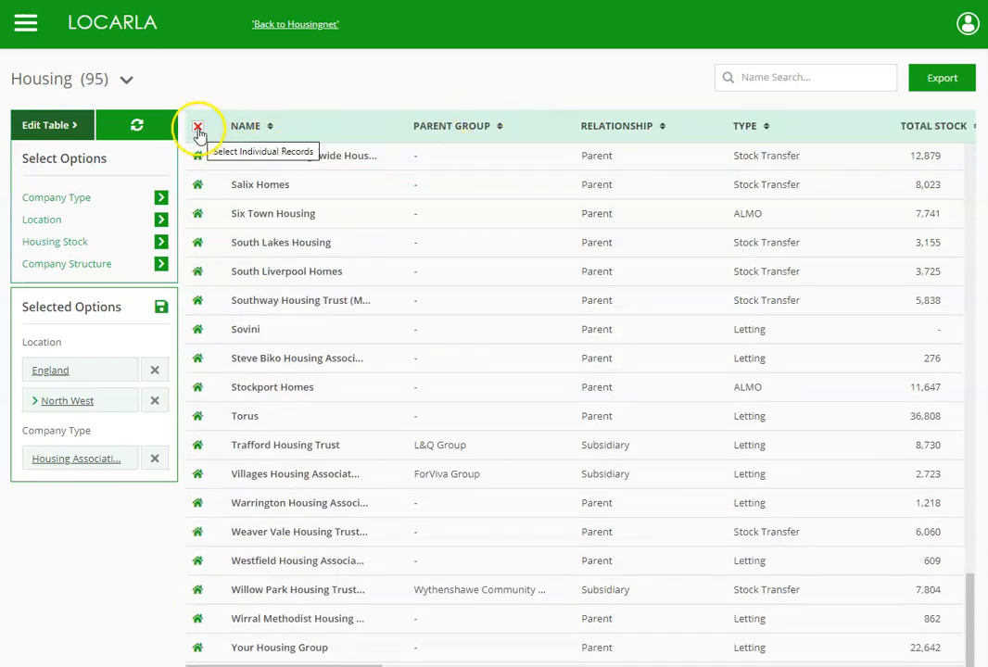
Save the filtered North West table under the name "NW - > 200"
left_click(160, 307)
left_click(234, 341)
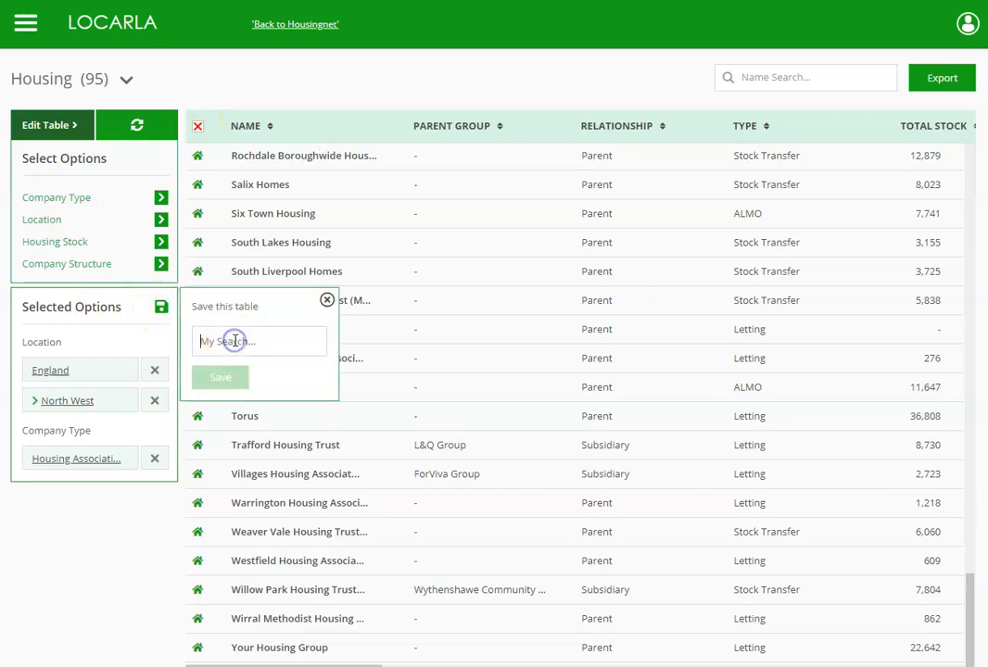
type("NO")
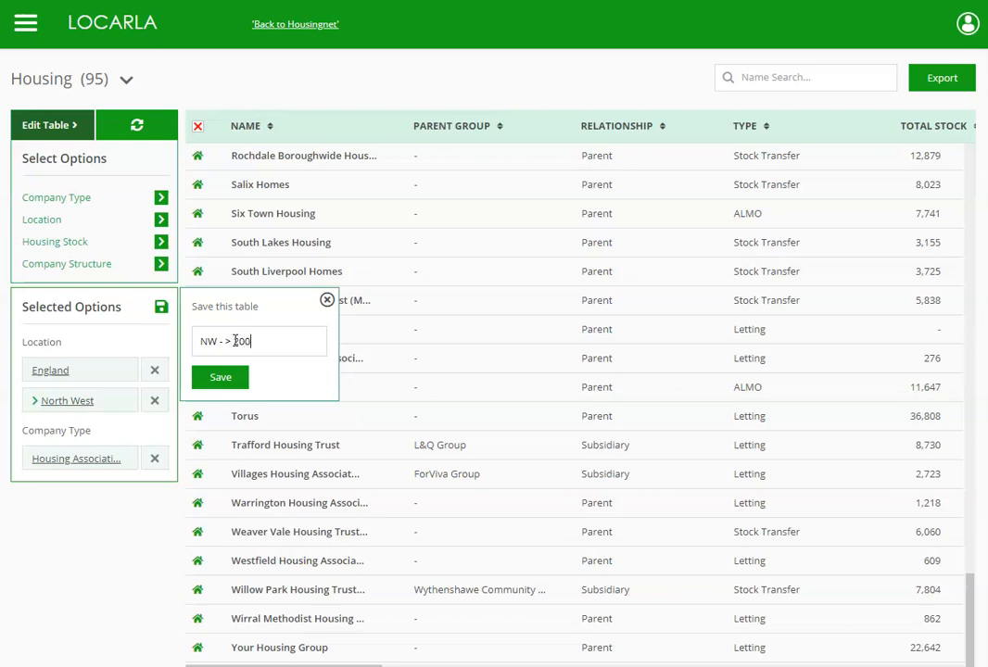
left_click(220, 376)
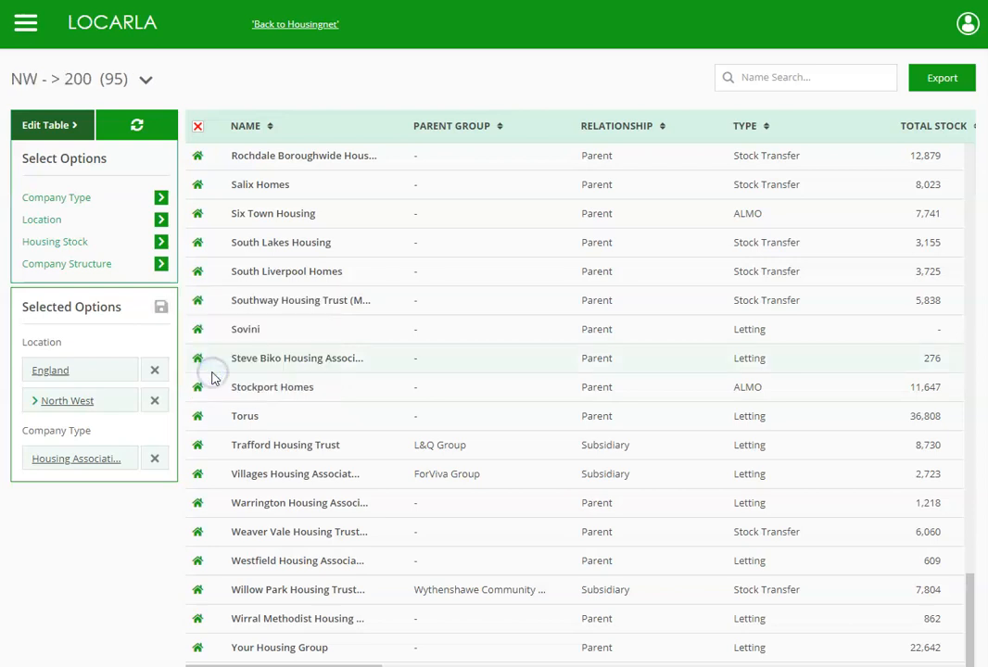